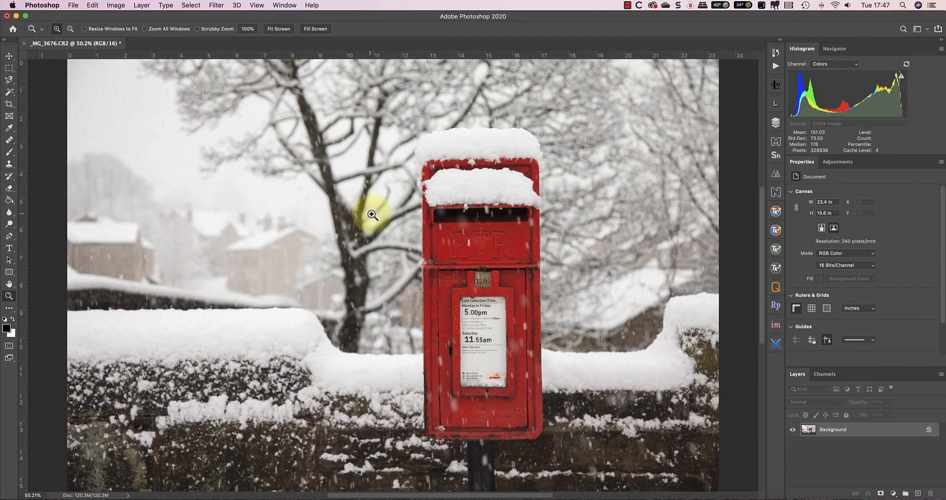
# Step: Activate the Color Replacement tool and duplicate the Background layer
pyautogui.moveTo(8, 152); pyautogui.dragTo(51, 171)
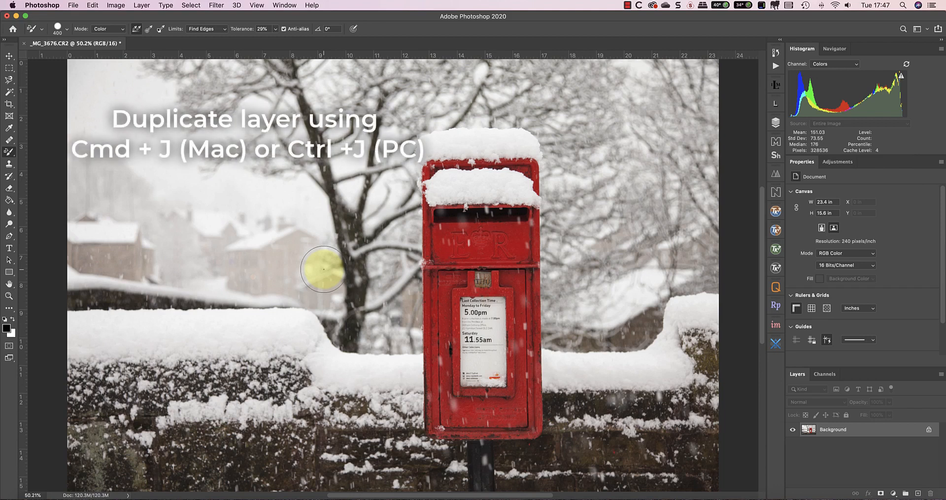
pyautogui.press('super+j')
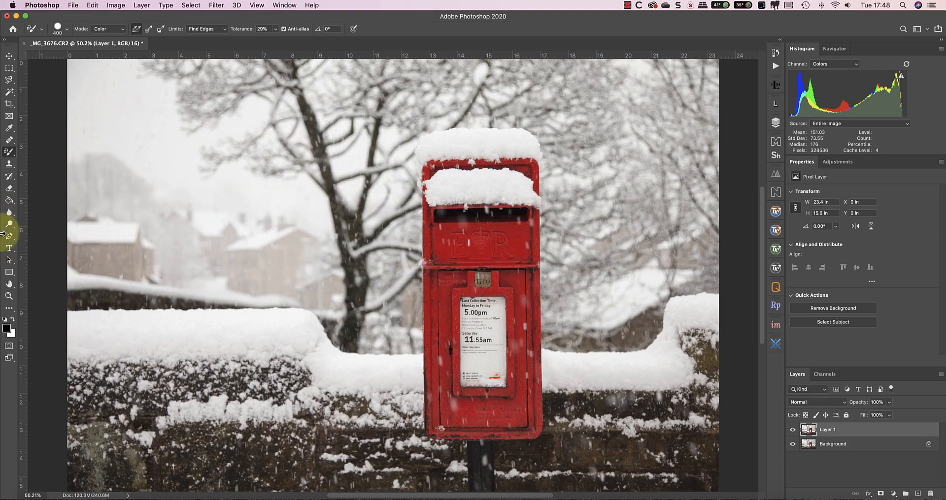
# Step: Set the foreground colour to a bright green and return to the Color Replacement tool
pyautogui.click(7, 328)
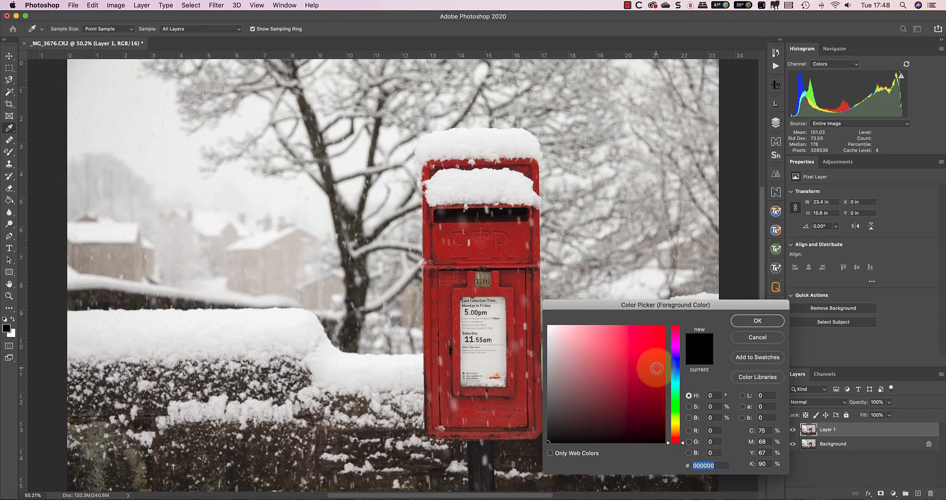
pyautogui.moveTo(683, 446); pyautogui.dragTo(684, 409)
pyautogui.click(638, 333)
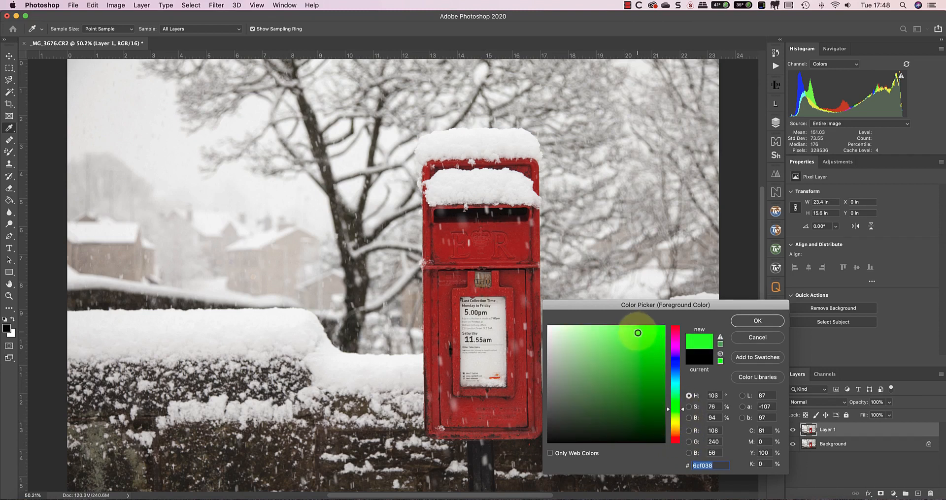
pyautogui.click(767, 323)
pyautogui.press('b')
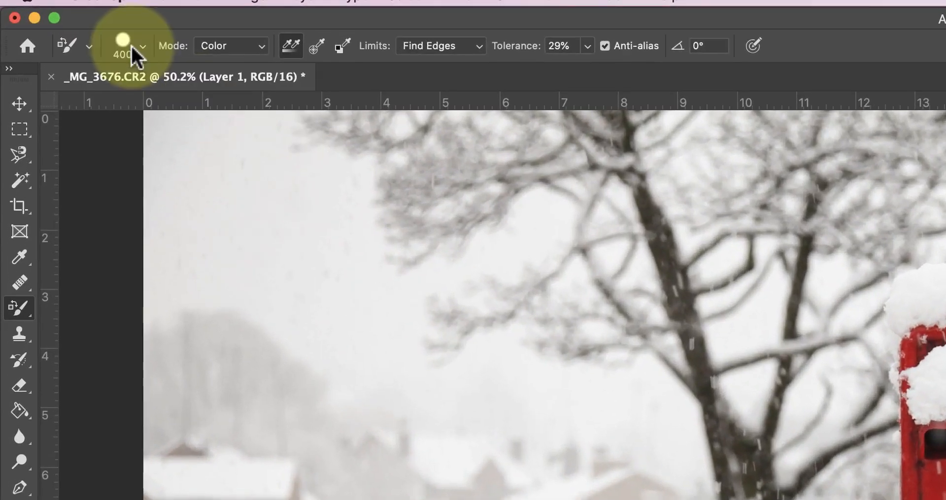
# Step: Set the Color Replacement brush to 117 px size, 93% hardness and Color mode
pyautogui.click(69, 29)
pyautogui.moveTo(187, 101); pyautogui.dragTo(131, 100)
pyautogui.moveTo(191, 144); pyautogui.dragTo(210, 145)
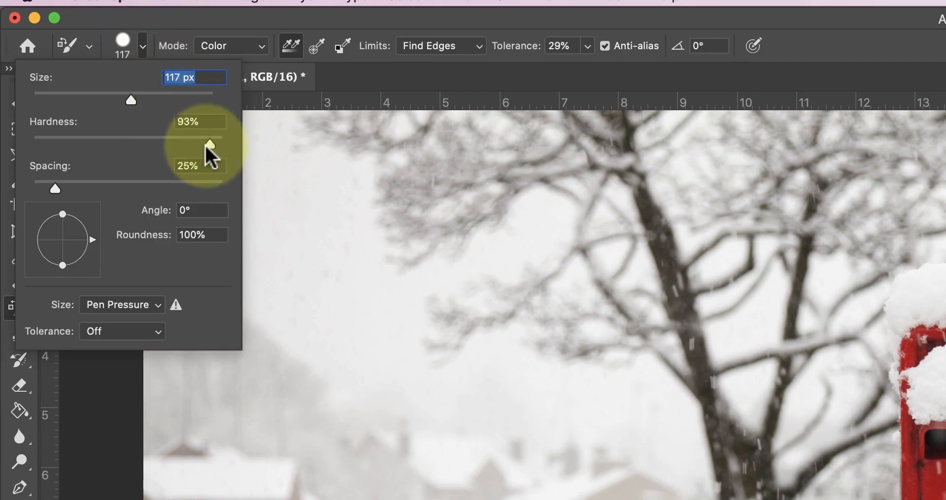
pyautogui.click(401, 77)
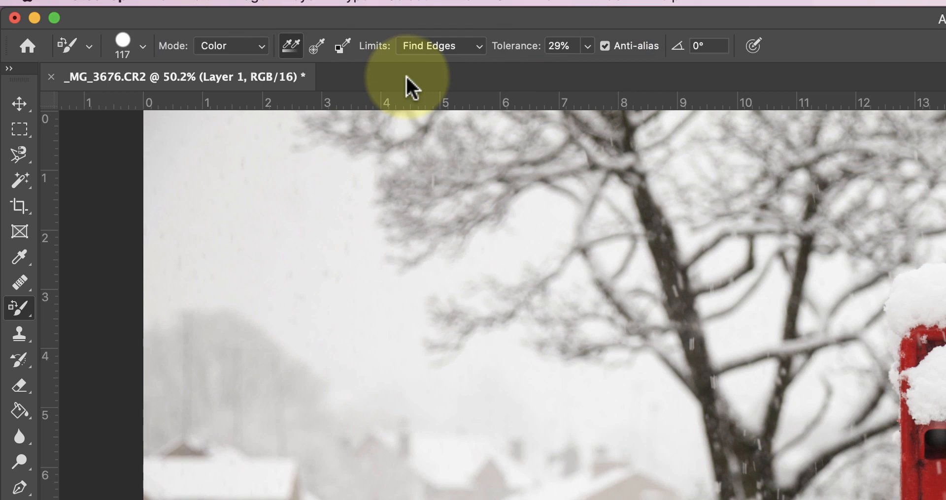
pyautogui.click(260, 45)
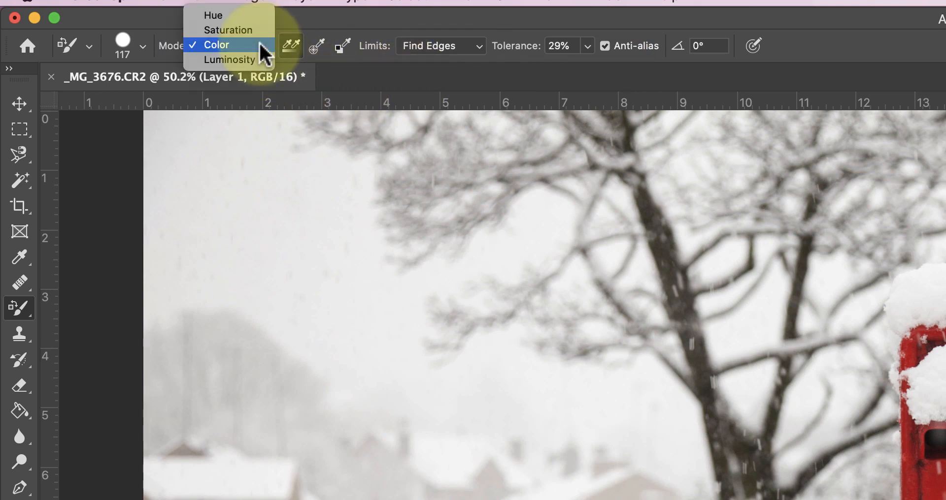
pyautogui.click(204, 44)
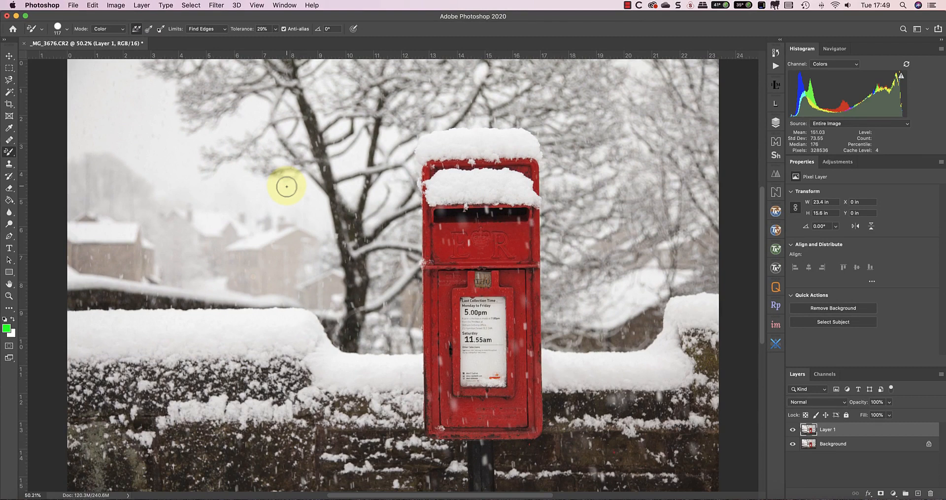
# Step: Enlarge the brush to 200 px and paint green over the postbox's upper front, up to the snow at its edge
pyautogui.press(']')
pyautogui.press(']')
pyautogui.press(']')
pyautogui.press(']')
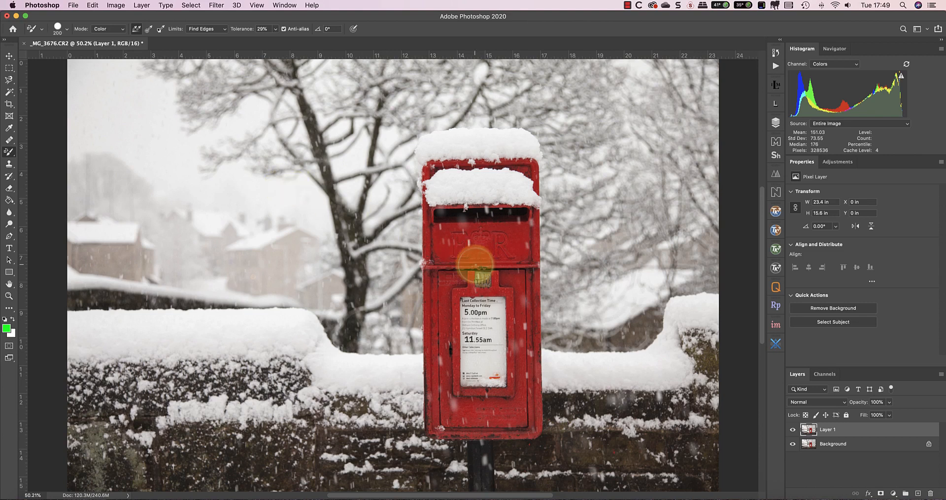
pyautogui.moveTo(443, 250)
pyautogui.mouseDown()
pyautogui.moveTo(526, 253)
pyautogui.moveTo(522, 231)
pyautogui.moveTo(459, 230)
pyautogui.moveTo(432, 234)
pyautogui.moveTo(436, 261)
pyautogui.moveTo(461, 239)
pyautogui.moveTo(433, 232)
pyautogui.moveTo(430, 196)
pyautogui.mouseUp()
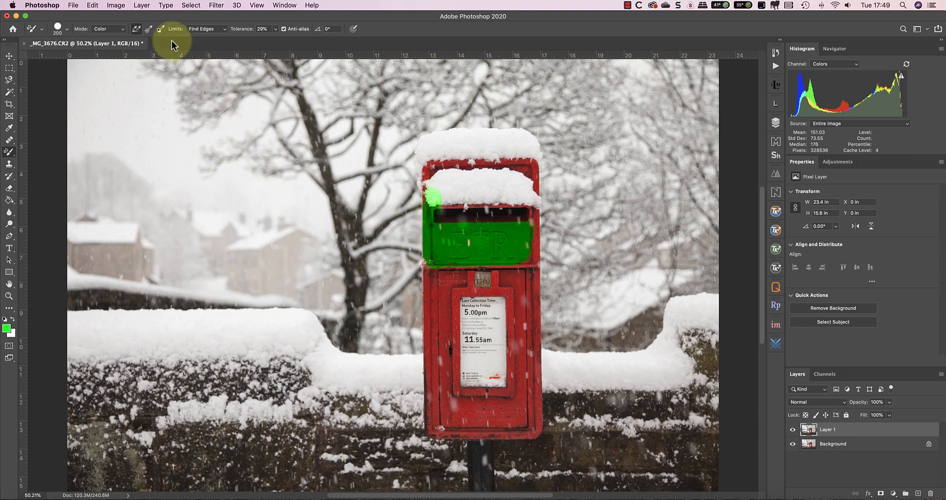
# Step: Switch sampling to Once and recolour the postbox's upper side, top rim and lower frame green
pyautogui.click(147, 31)
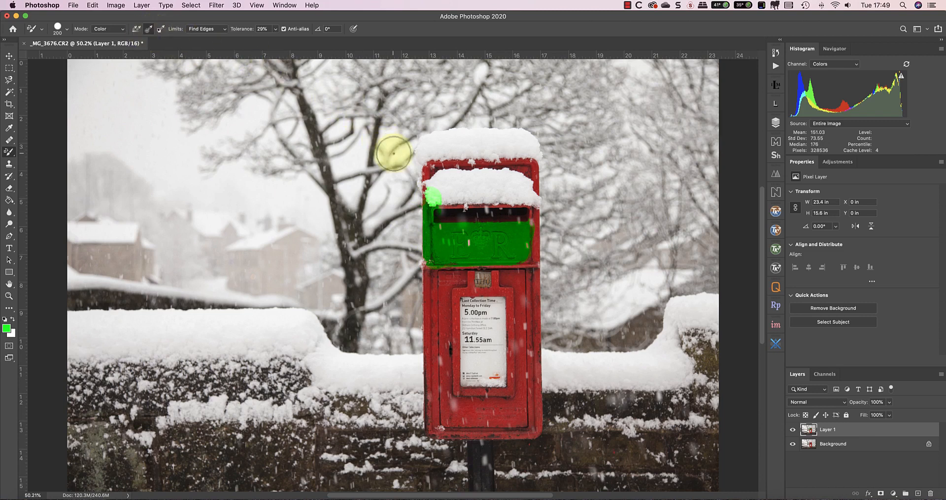
pyautogui.moveTo(529, 264); pyautogui.dragTo(533, 208)
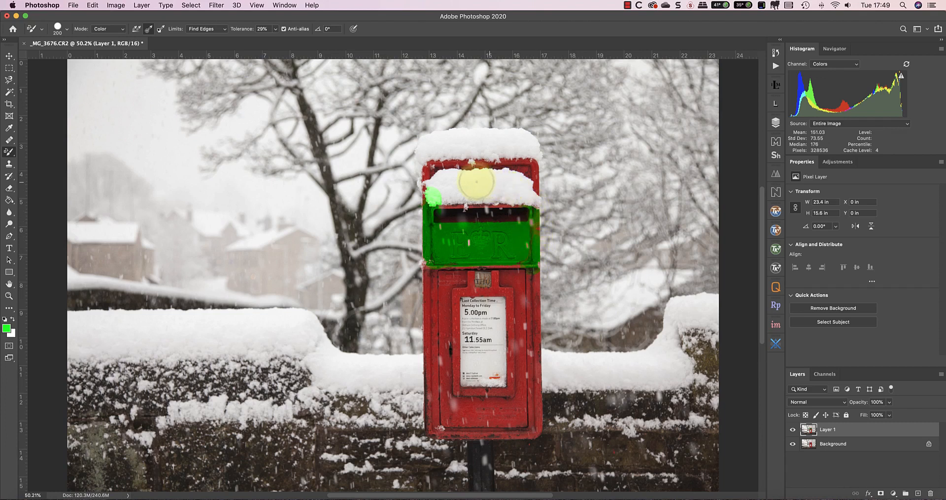
pyautogui.moveTo(514, 179)
pyautogui.mouseDown()
pyautogui.moveTo(445, 166)
pyautogui.moveTo(430, 198)
pyautogui.mouseUp()
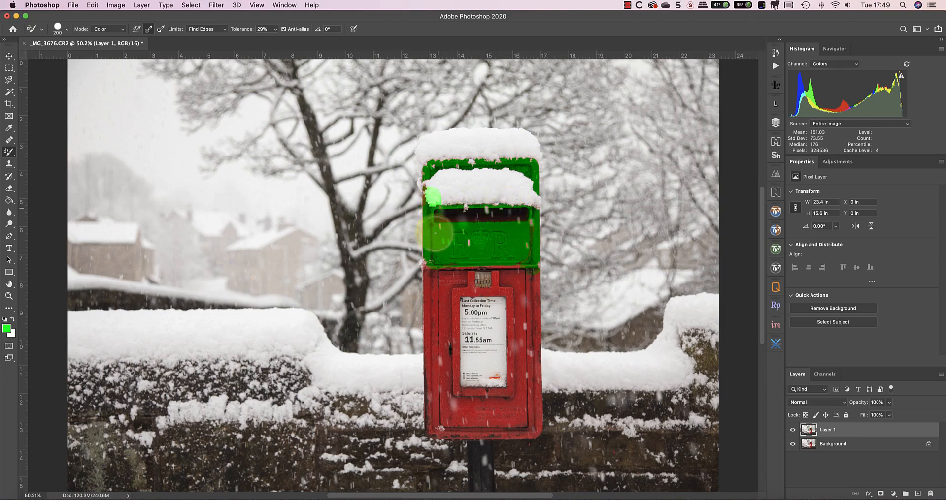
pyautogui.moveTo(431, 272)
pyautogui.mouseDown()
pyautogui.moveTo(431, 423)
pyautogui.moveTo(536, 429)
pyautogui.moveTo(532, 256)
pyautogui.moveTo(428, 268)
pyautogui.moveTo(464, 271)
pyautogui.moveTo(469, 283)
pyautogui.moveTo(458, 293)
pyautogui.moveTo(451, 280)
pyautogui.moveTo(441, 299)
pyautogui.moveTo(461, 264)
pyautogui.moveTo(444, 301)
pyautogui.moveTo(447, 269)
pyautogui.moveTo(449, 412)
pyautogui.moveTo(446, 322)
pyautogui.mouseUp()
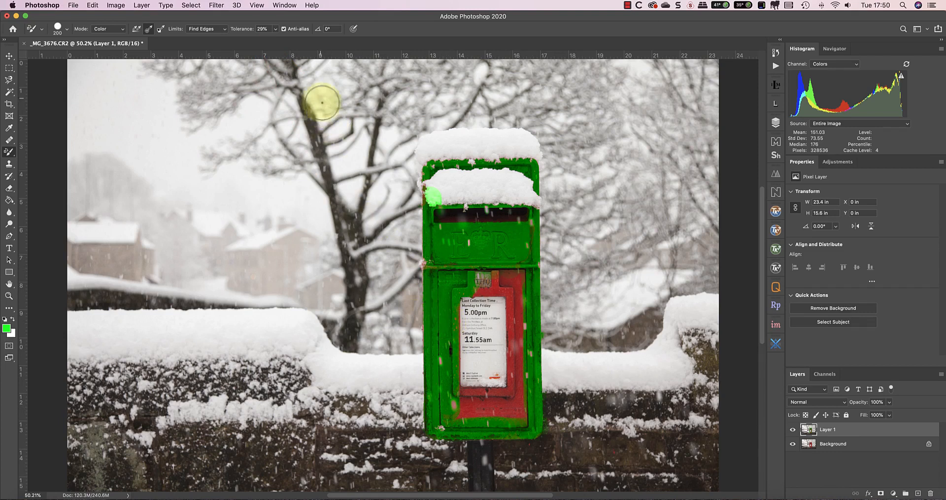
# Step: Set the tolerance to 9% and paint green over the red left around the notice on the lower door
pyautogui.click(276, 28)
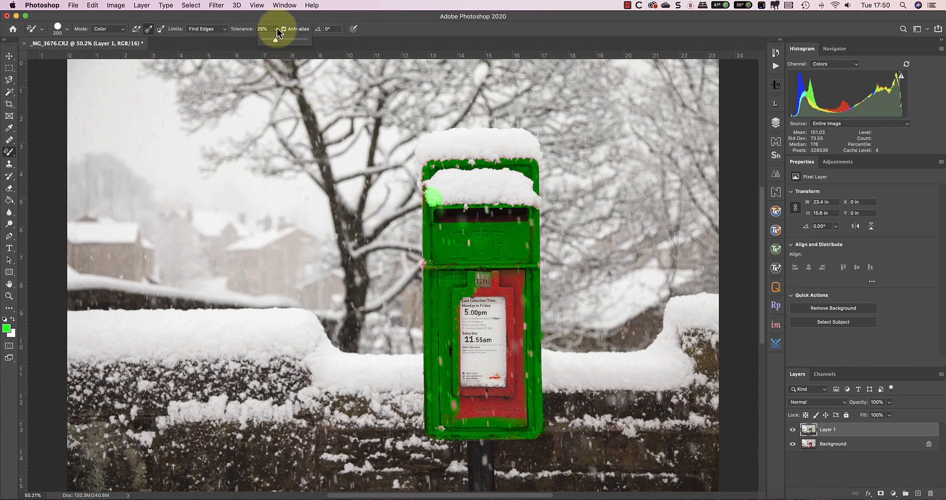
pyautogui.moveTo(276, 40); pyautogui.dragTo(297, 42)
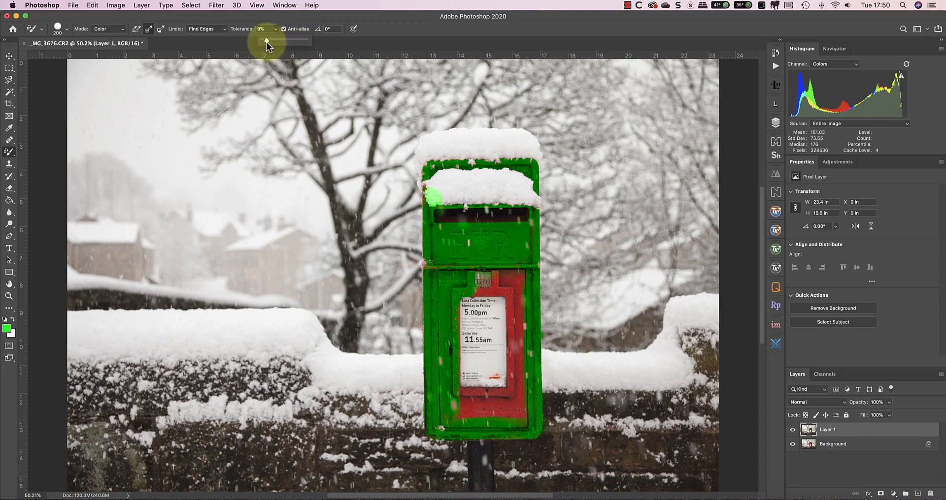
pyautogui.moveTo(521, 277)
pyautogui.mouseDown()
pyautogui.moveTo(524, 411)
pyautogui.moveTo(518, 420)
pyautogui.moveTo(465, 412)
pyautogui.moveTo(524, 408)
pyautogui.moveTo(464, 420)
pyautogui.mouseUp()
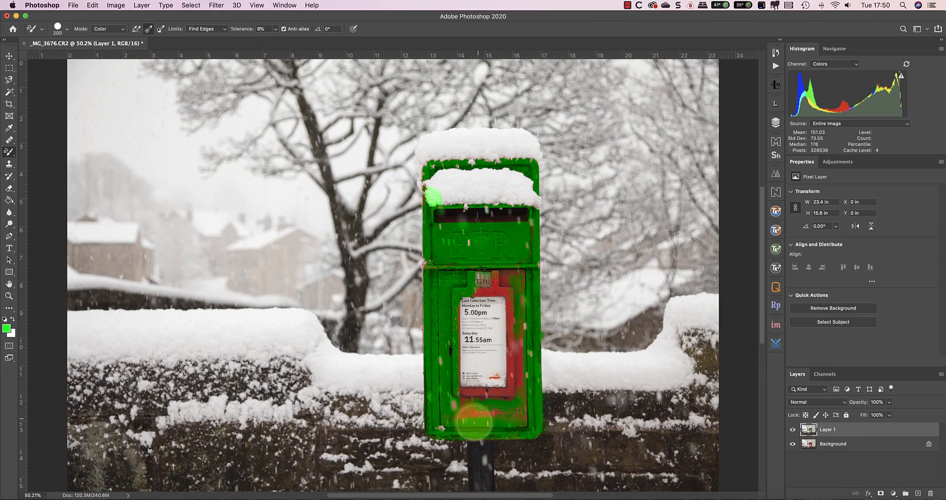
# Step: Set the tolerance to 85% and paint over the remaining red on the postbox door
pyautogui.click(276, 29)
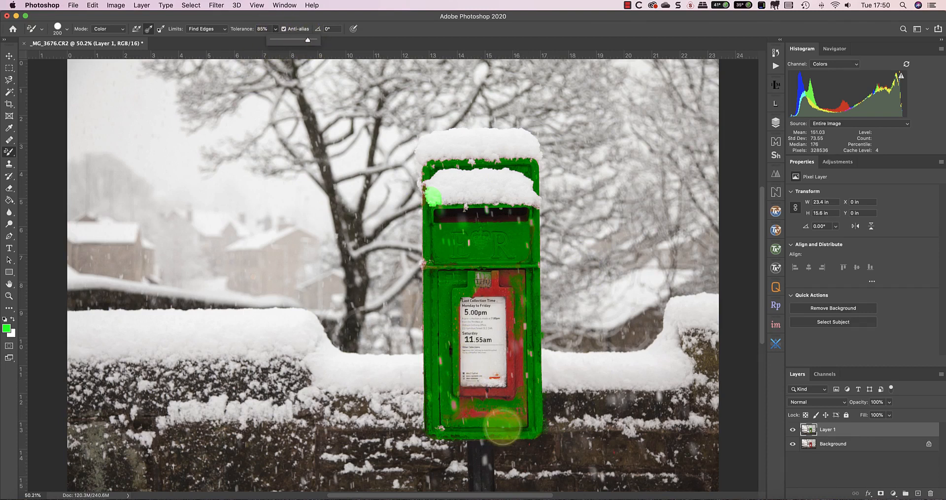
pyautogui.click(501, 416)
pyautogui.moveTo(501, 416)
pyautogui.mouseDown()
pyautogui.moveTo(446, 403)
pyautogui.moveTo(443, 295)
pyautogui.mouseUp()
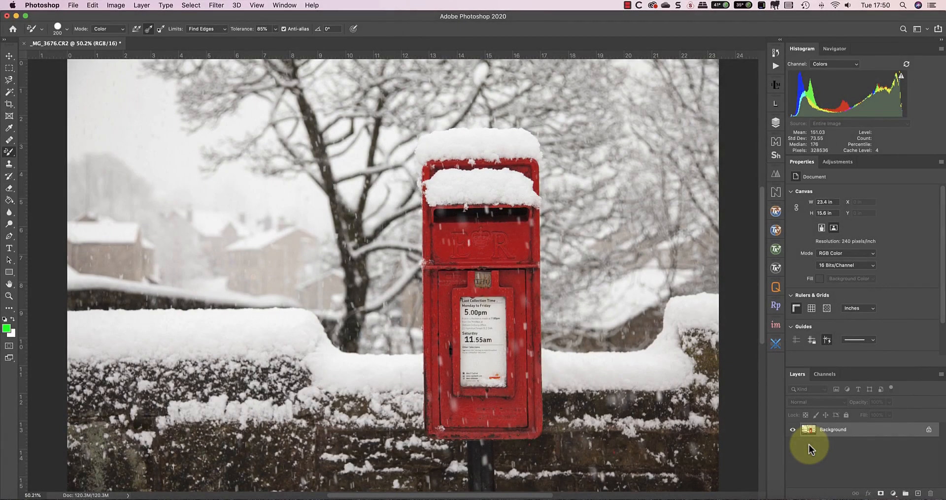
# Step: Duplicate the untouched Background layer and open the Replace Color adjustment on the copy
pyautogui.press('super+j')
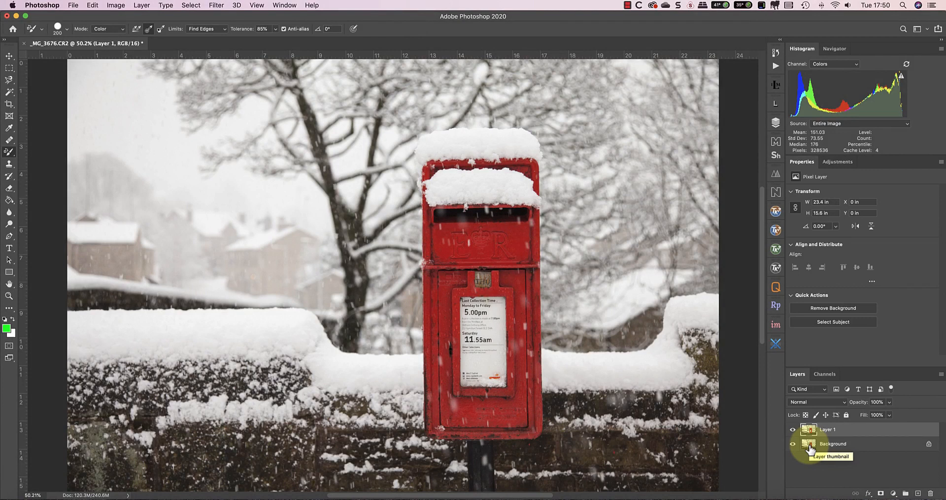
pyautogui.click(114, 6)
pyautogui.moveTo(125, 31)
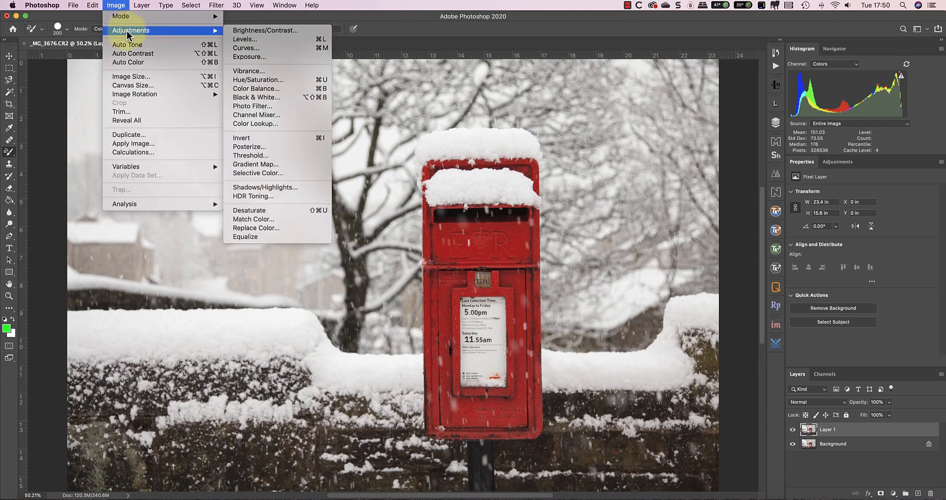
pyautogui.click(274, 227)
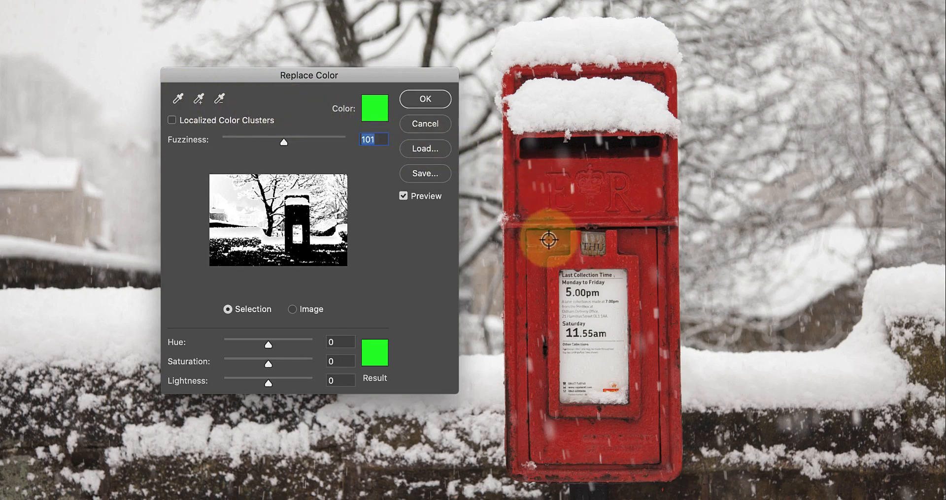
# Step: Sample the postbox's red as the colour to replace, comparing it with a sample of the snow
pyautogui.click(539, 271)
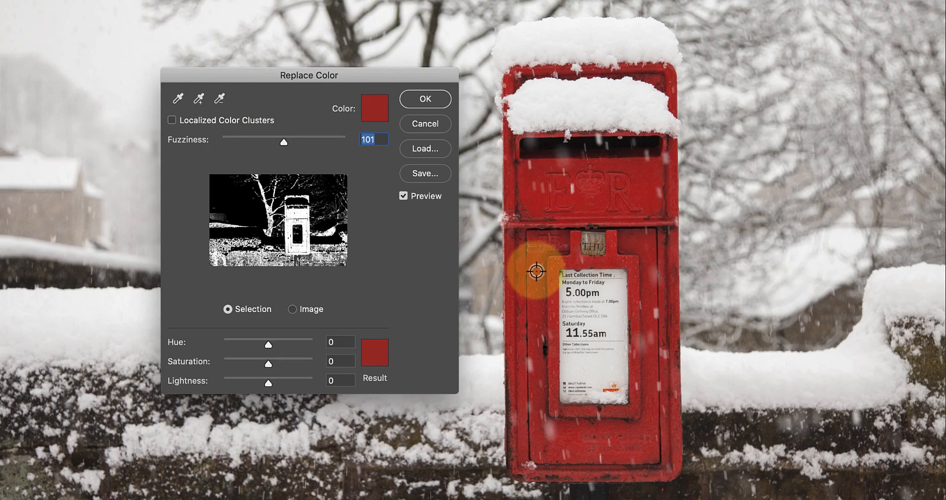
pyautogui.click(749, 378)
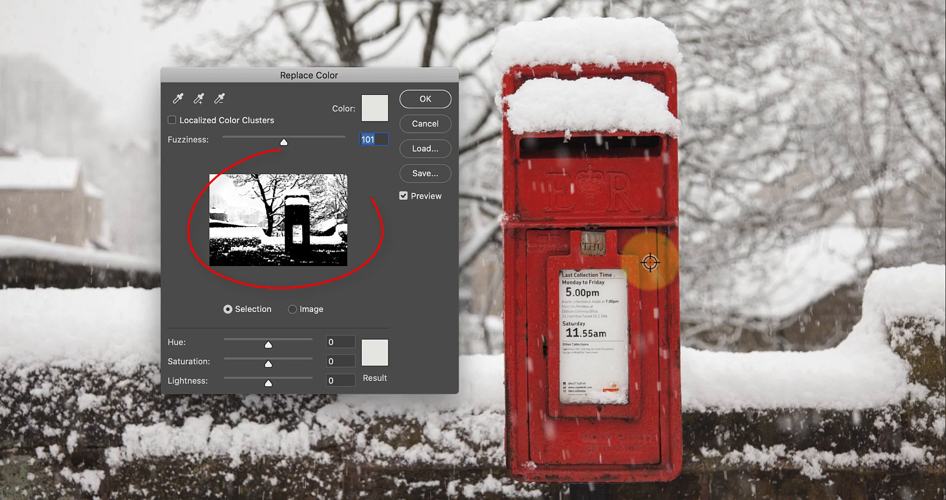
pyautogui.click(649, 247)
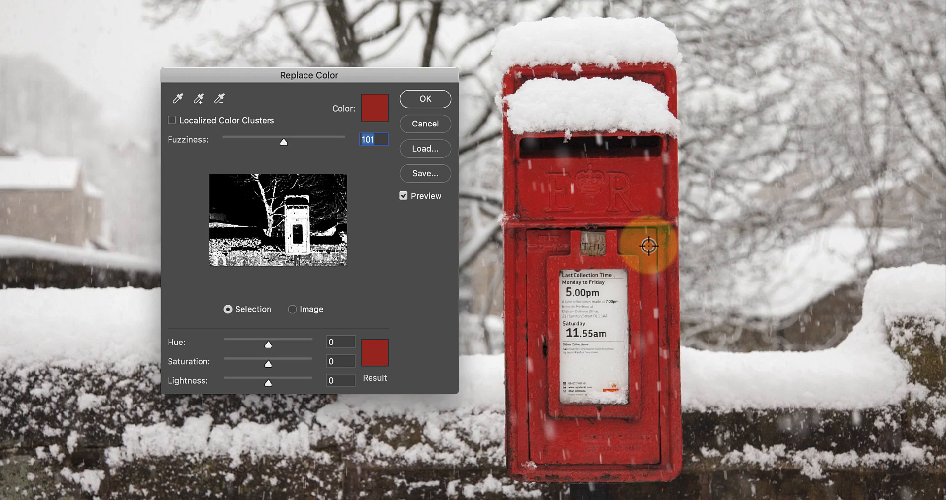
# Step: Turn the sampled red green with hue +120 and saturation +56, using a fuzziness of 88
pyautogui.moveTo(283, 142)
pyautogui.mouseDown()
pyautogui.moveTo(329, 144)
pyautogui.moveTo(214, 146)
pyautogui.moveTo(273, 146)
pyautogui.mouseUp()
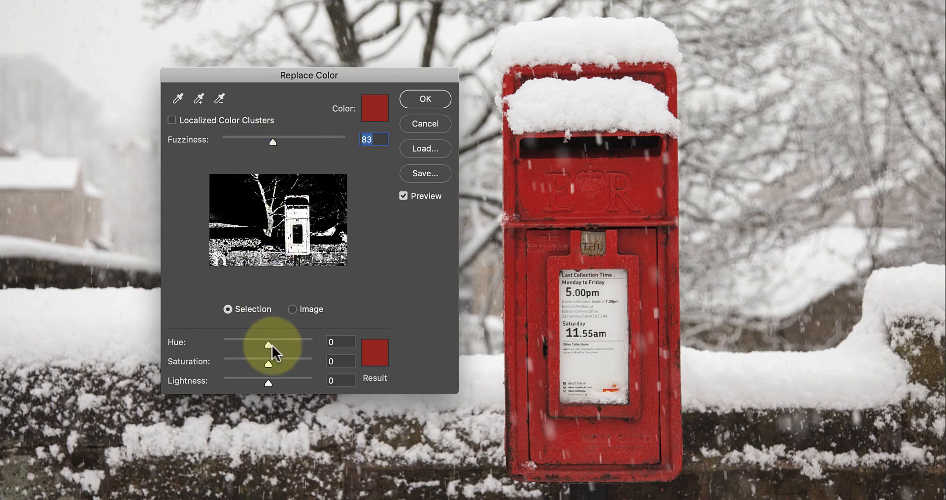
pyautogui.moveTo(268, 345); pyautogui.dragTo(298, 345)
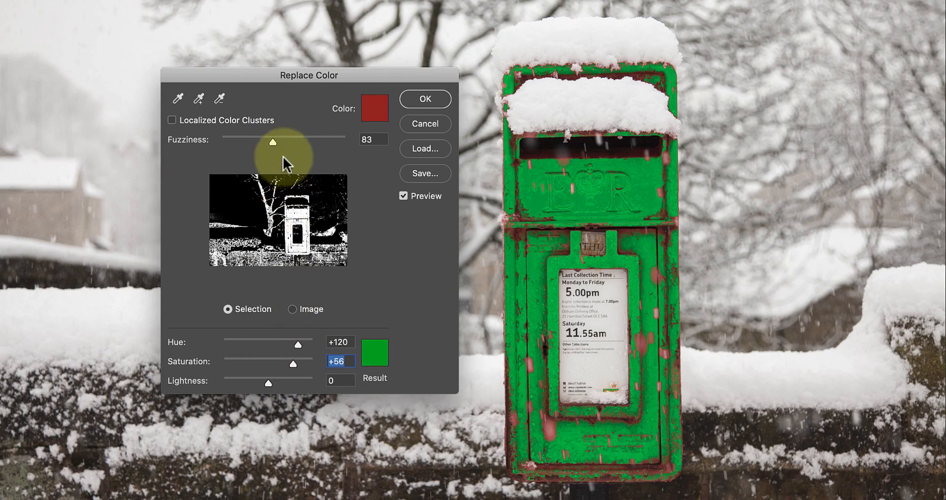
pyautogui.moveTo(272, 141)
pyautogui.mouseDown()
pyautogui.moveTo(231, 143)
pyautogui.moveTo(294, 144)
pyautogui.moveTo(277, 142)
pyautogui.mouseUp()
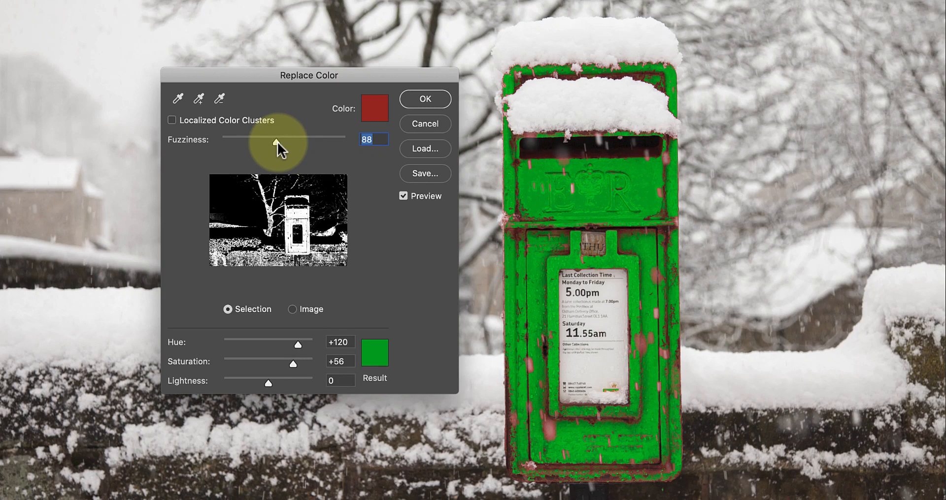
# Step: Add further red shades from the postbox to the colour selection and raise the fuzziness to 112
pyautogui.click(199, 99)
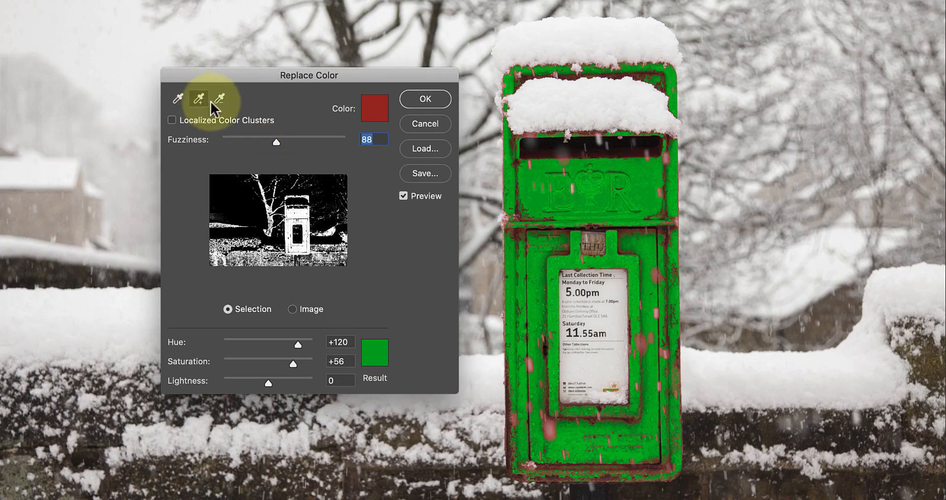
pyautogui.click(530, 369)
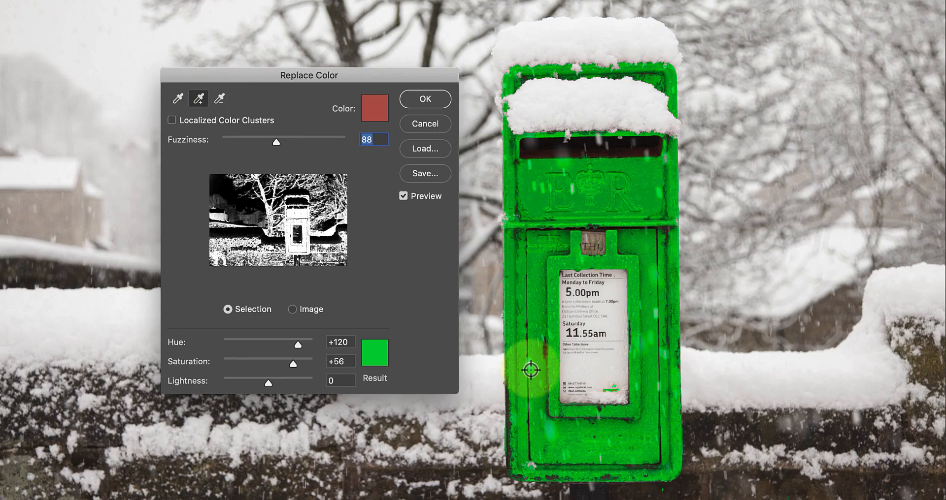
pyautogui.moveTo(277, 146)
pyautogui.mouseDown()
pyautogui.moveTo(266, 144)
pyautogui.moveTo(309, 144)
pyautogui.moveTo(277, 143)
pyautogui.mouseUp()
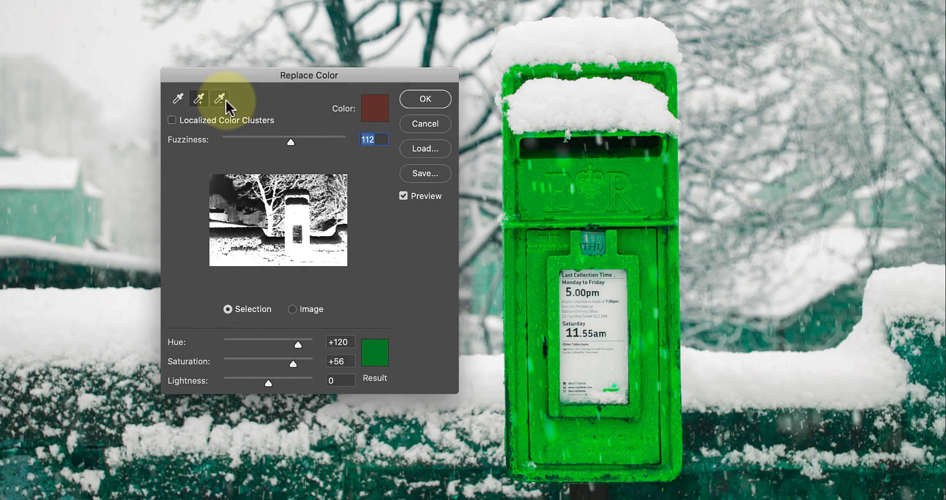
# Step: Subtract the unwanted background colours from the selection, set the fuzziness to 120 and apply the colour replacement
pyautogui.click(220, 98)
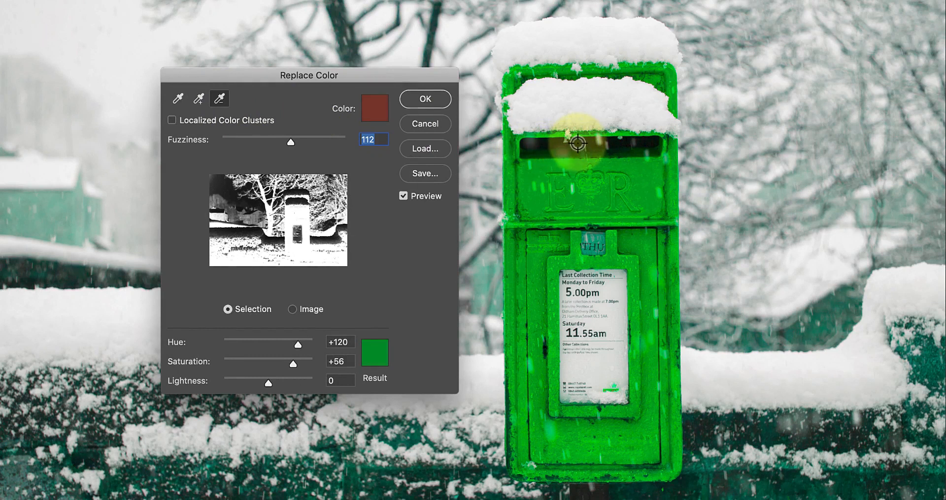
pyautogui.click(295, 471)
pyautogui.moveTo(291, 143); pyautogui.dragTo(295, 143)
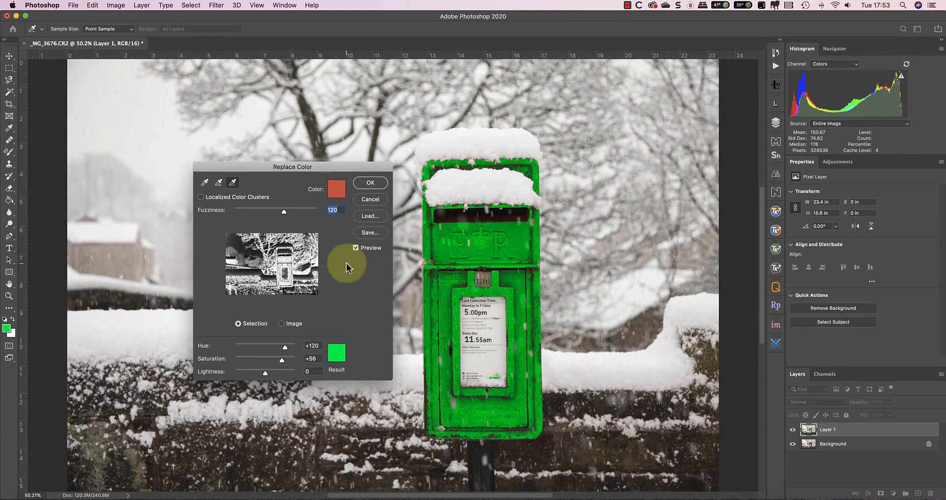
pyautogui.click(374, 187)
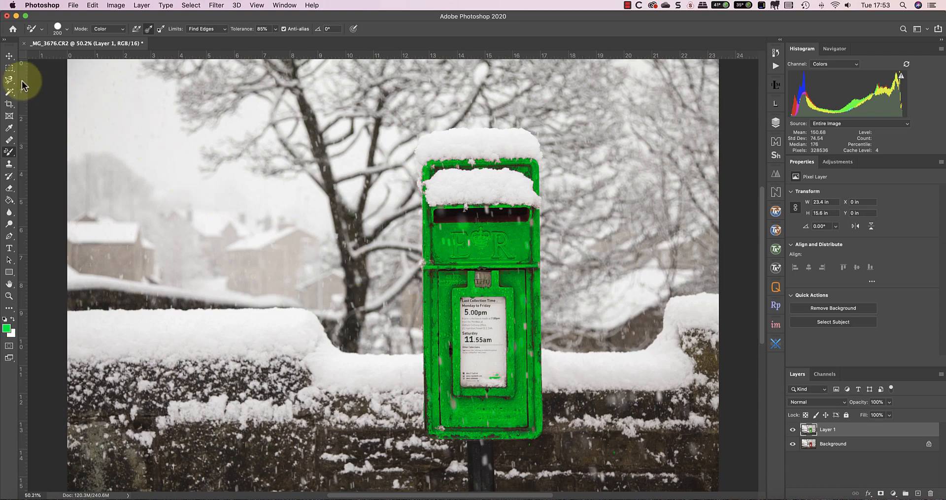
# Step: Select a rectangular area tightly around the postbox and add it as a layer mask to Layer 1
pyautogui.click(9, 68)
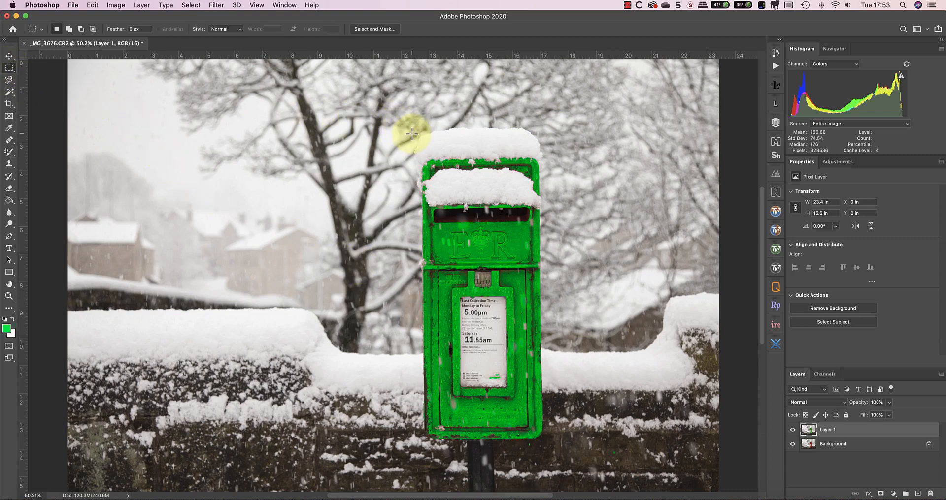
pyautogui.moveTo(412, 133); pyautogui.dragTo(549, 444)
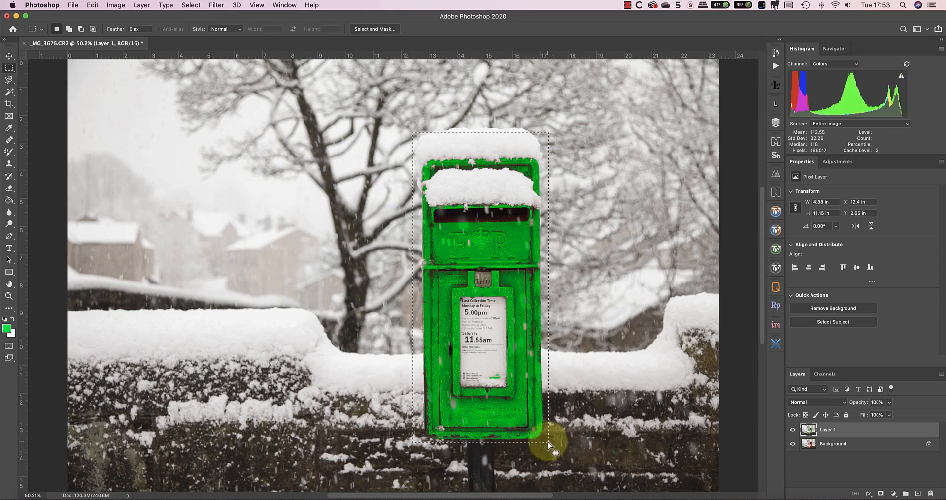
pyautogui.click(881, 493)
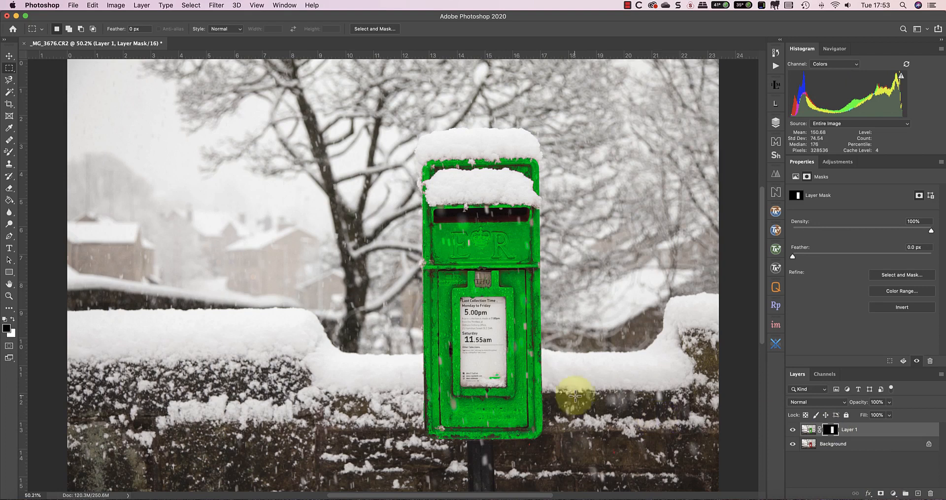
# Step: Paint black on Layer 1's mask with the Brush tool over the small logo on the collection notice to restore its red
pyautogui.click(9, 296)
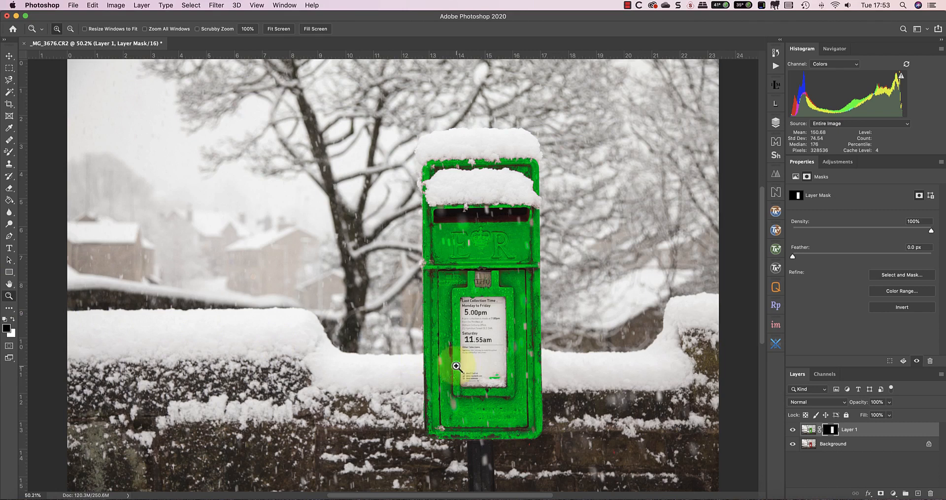
pyautogui.click(494, 378)
pyautogui.click(494, 378)
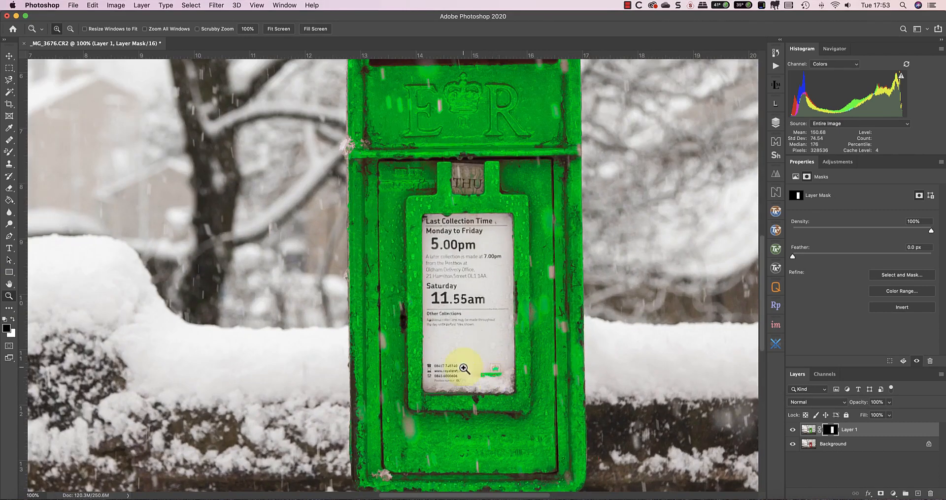
pyautogui.click(13, 155)
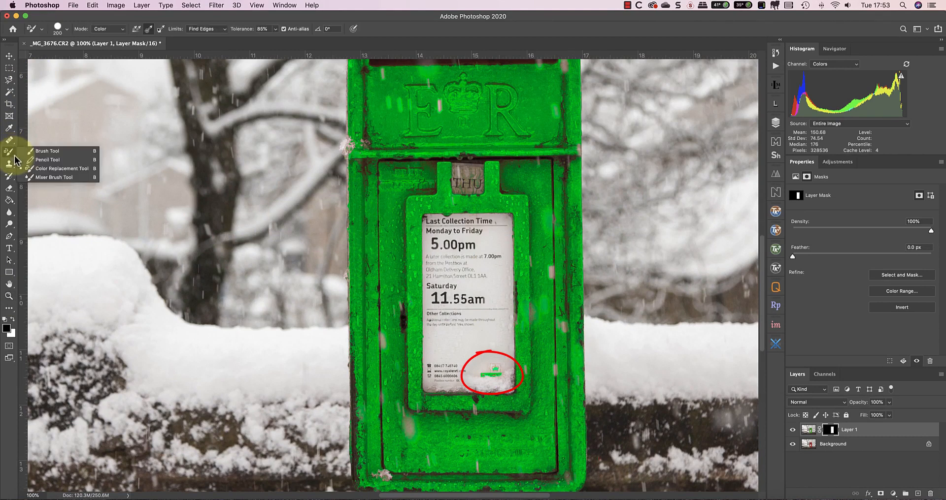
pyautogui.click(47, 151)
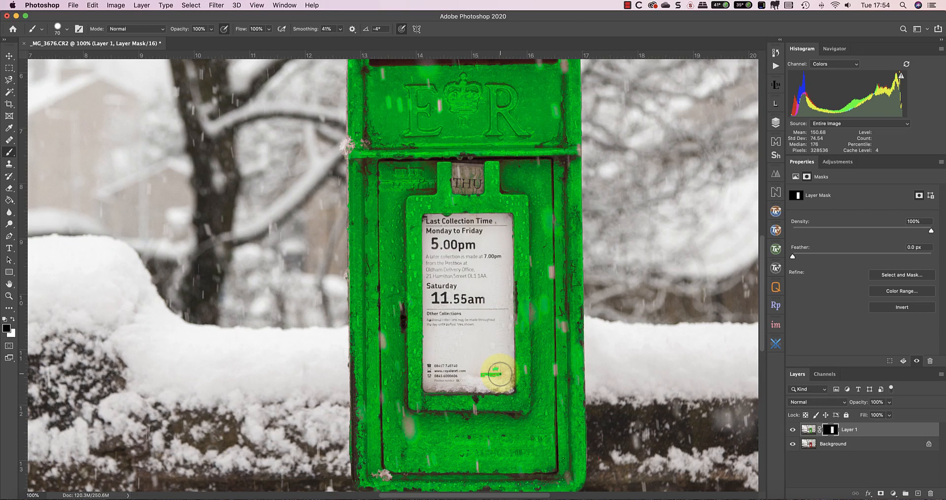
pyautogui.moveTo(499, 374); pyautogui.dragTo(465, 376)
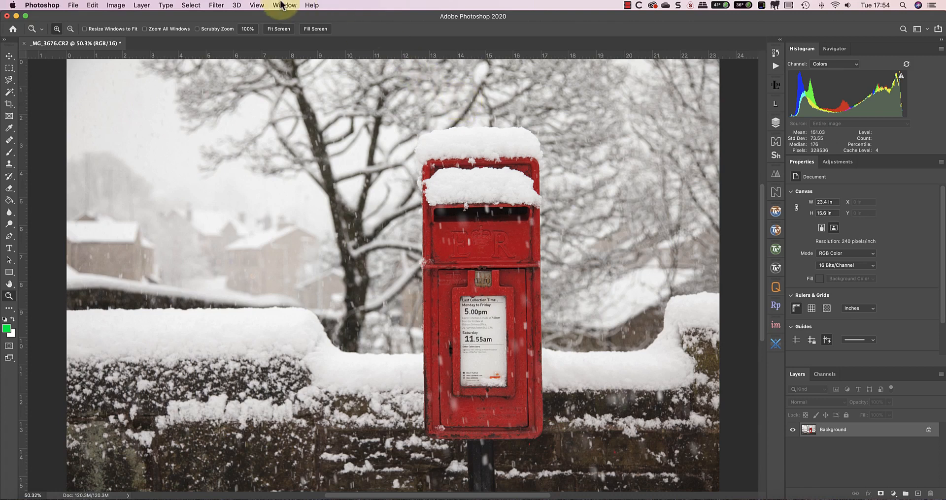
# Step: Start a Color Range selection on the original photo, try the Reds preset, and return to Sampled Colors
pyautogui.click(193, 7)
pyautogui.click(205, 97)
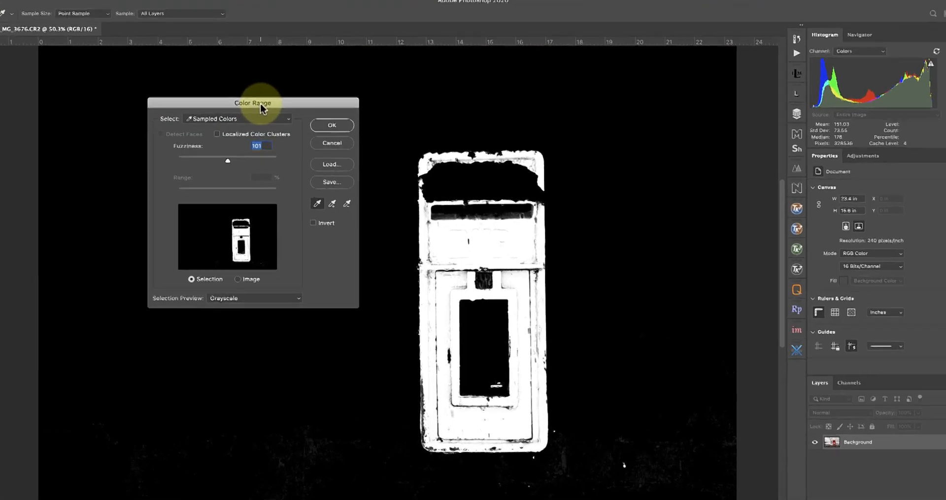
pyautogui.moveTo(274, 113); pyautogui.dragTo(308, 180)
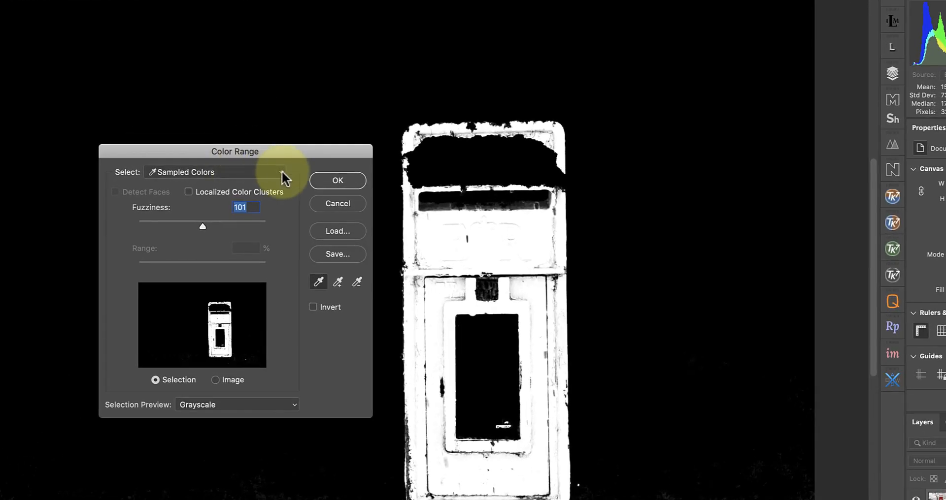
pyautogui.click(282, 172)
pyautogui.click(224, 194)
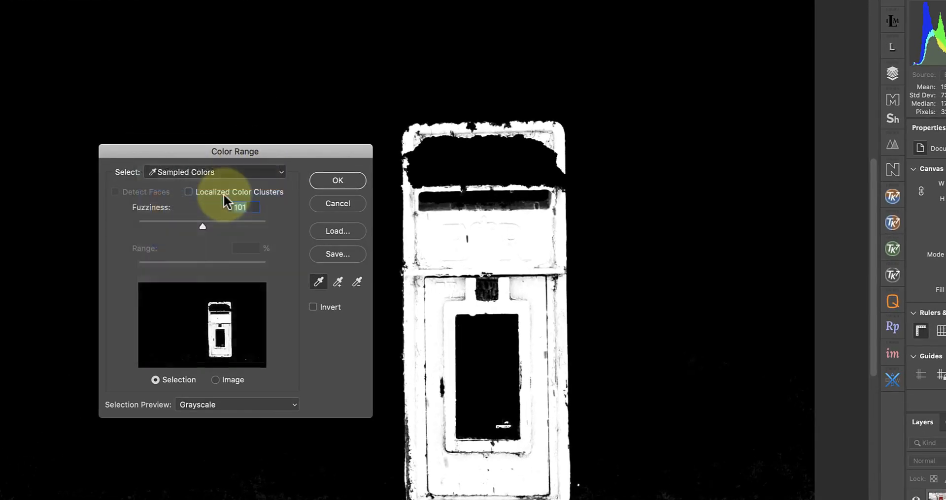
pyautogui.click(279, 169)
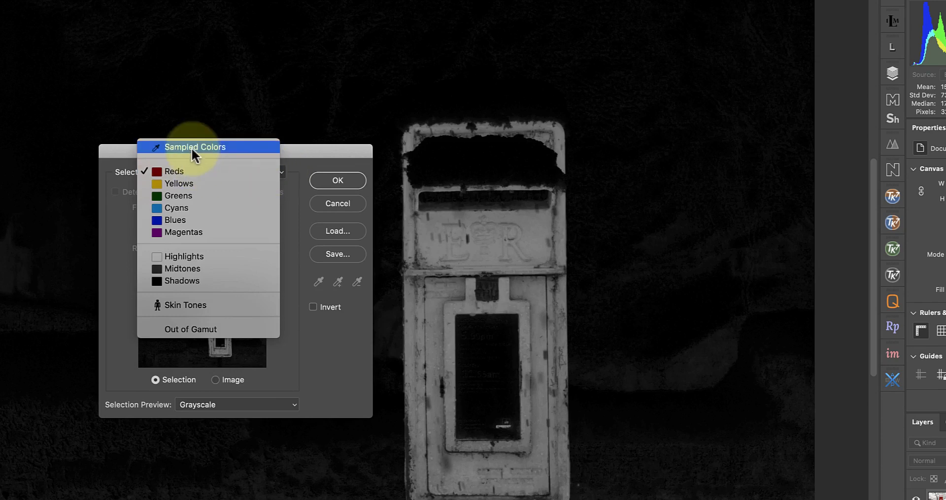
pyautogui.click(191, 147)
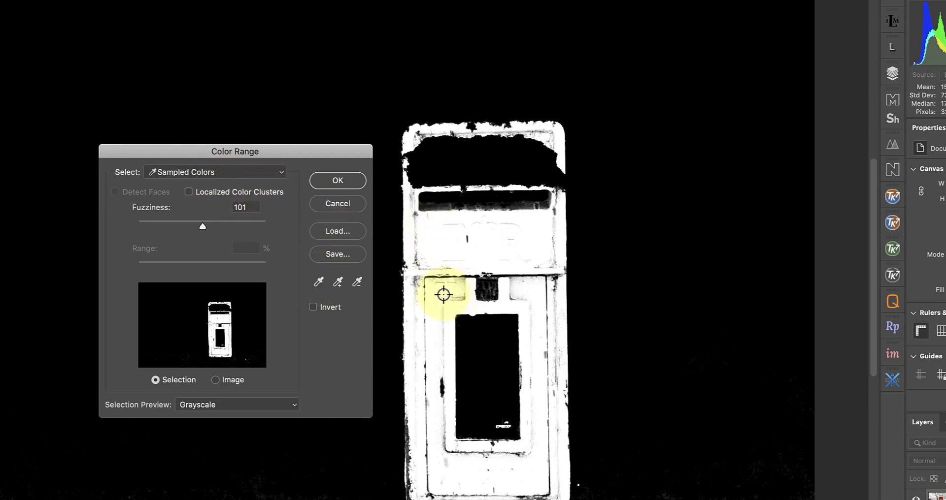
# Step: Sample the postbox's red, set the fuzziness to 131 and add the shade beside the embossed lettering to the selection
pyautogui.click(441, 292)
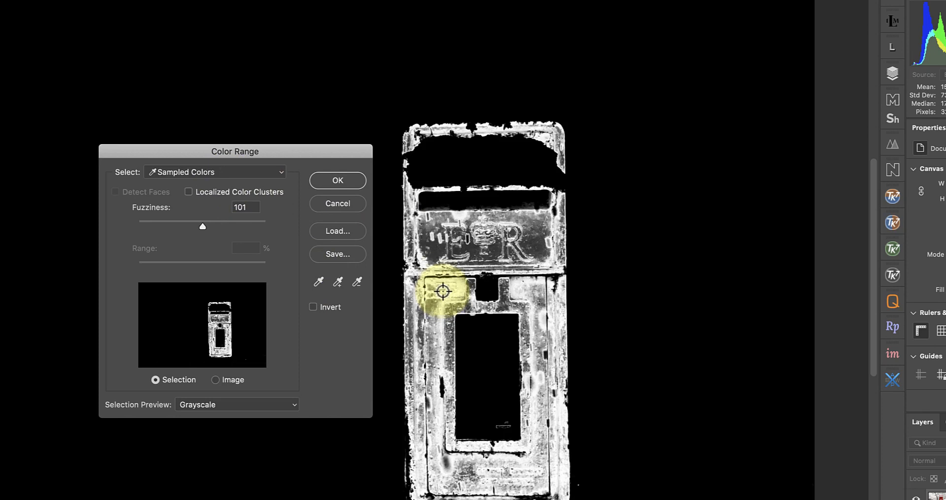
pyautogui.moveTo(203, 225); pyautogui.dragTo(228, 225)
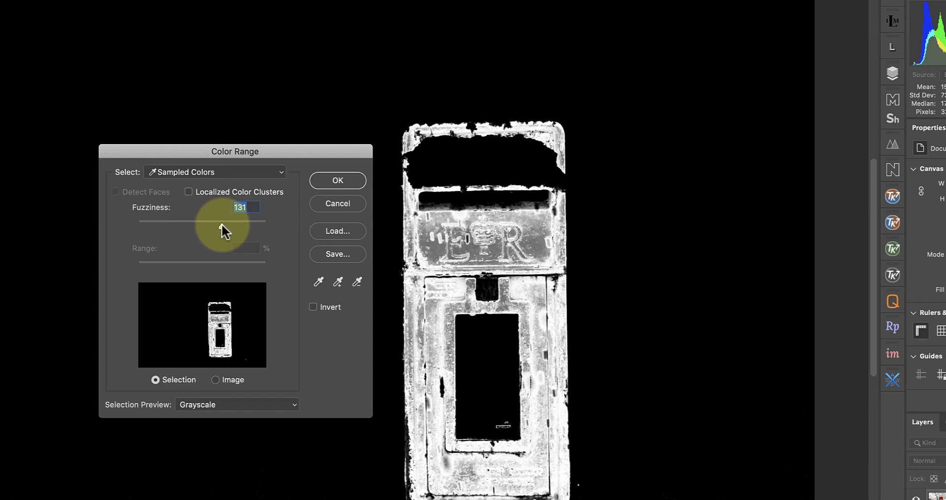
pyautogui.click(337, 282)
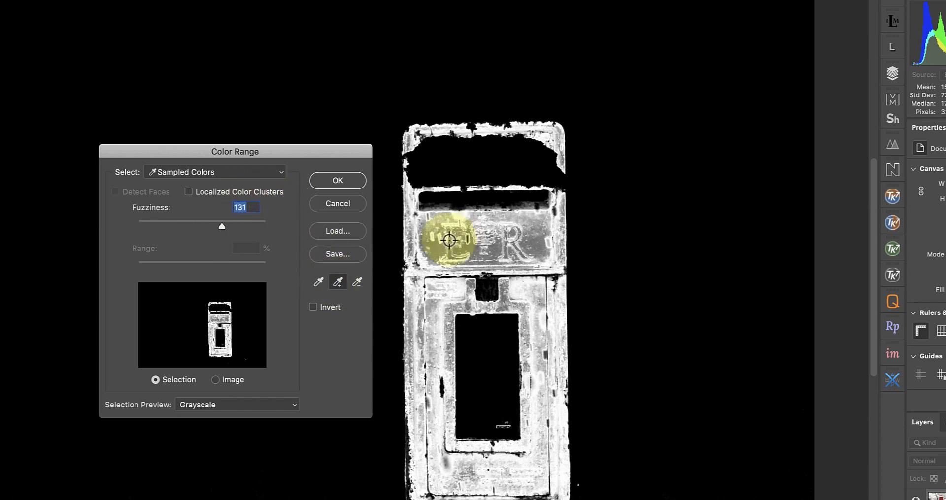
pyautogui.click(431, 246)
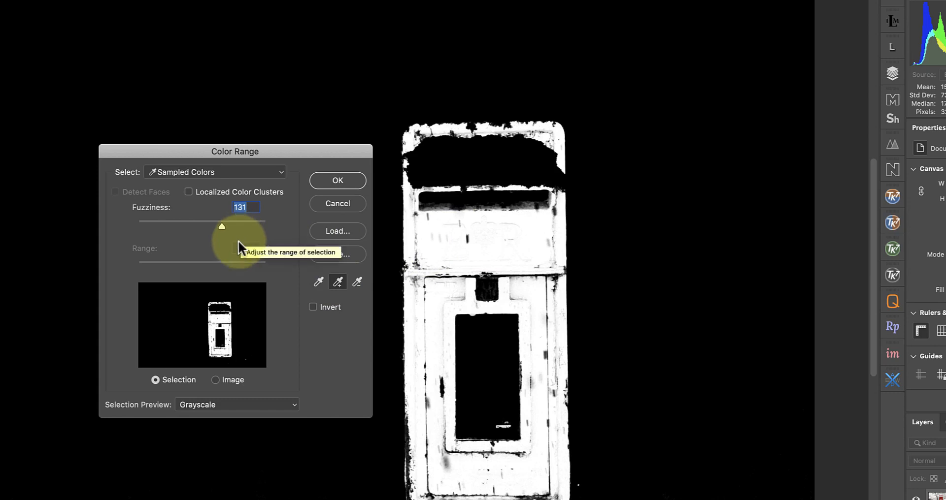
# Step: Compare the None, Black Matte and Grayscale canvas previews, and the Image and Selection thumbnail views, of the colour range
pyautogui.click(288, 403)
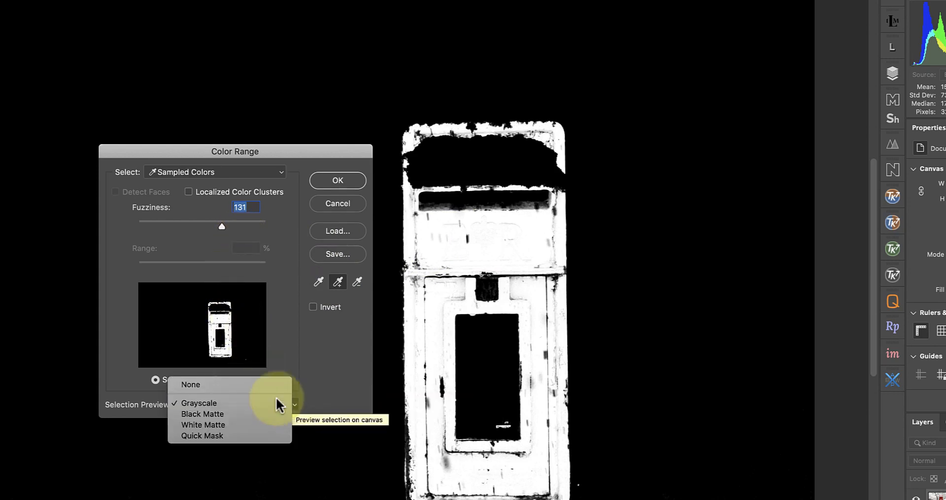
pyautogui.click(217, 383)
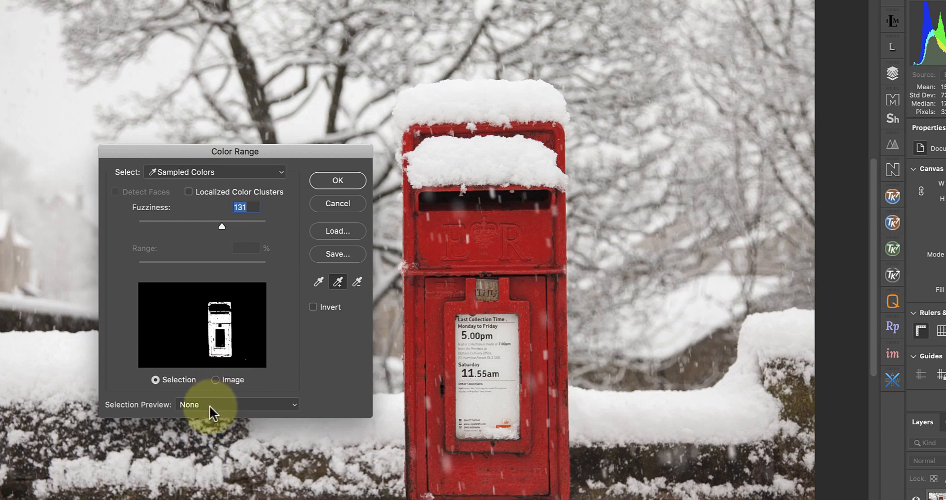
pyautogui.click(209, 405)
pyautogui.click(208, 431)
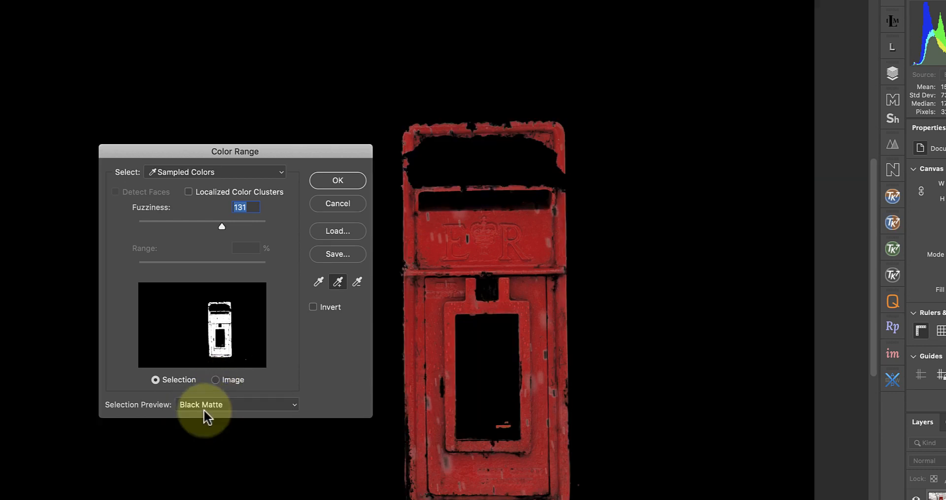
pyautogui.click(208, 404)
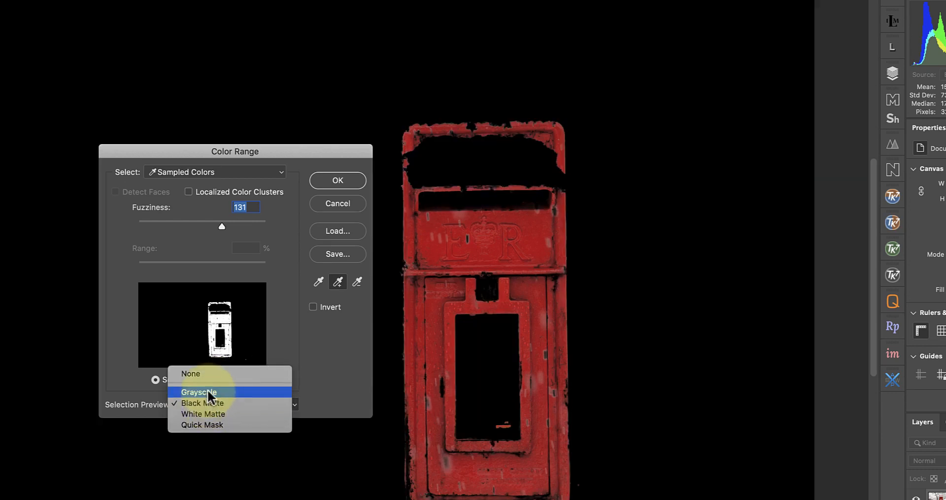
pyautogui.click(208, 389)
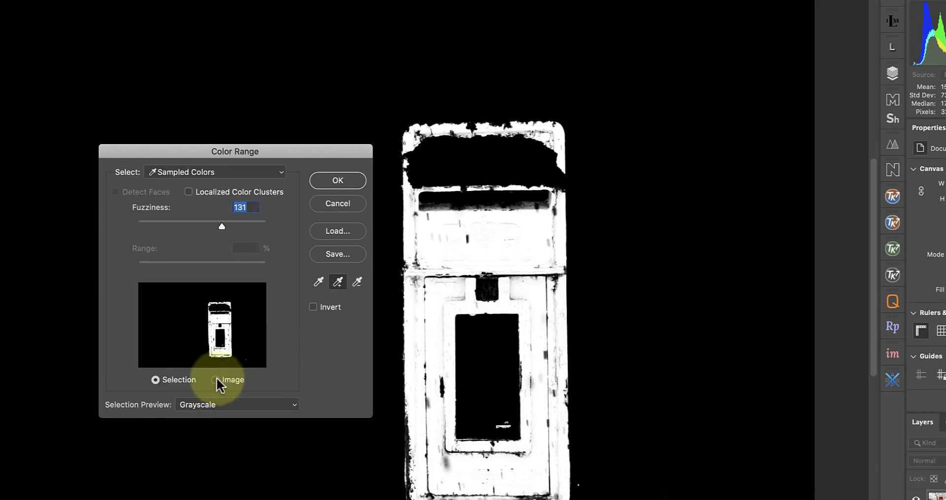
pyautogui.click(220, 381)
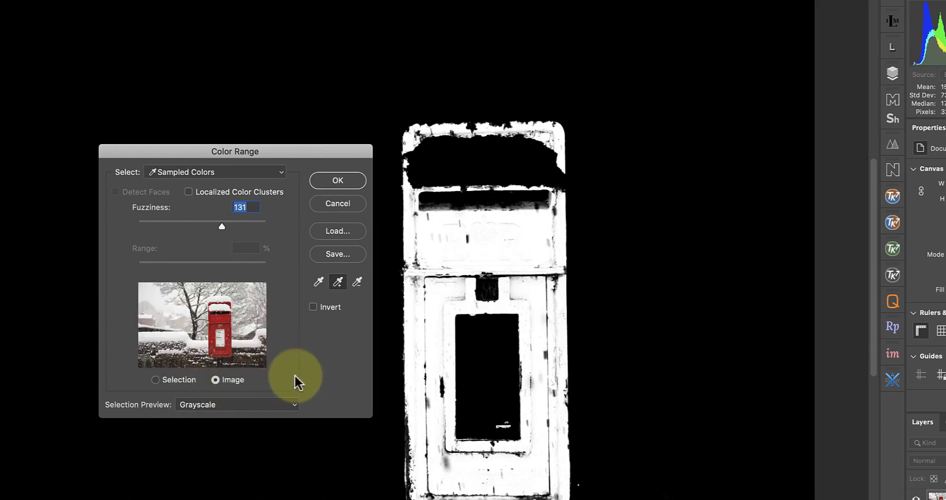
pyautogui.click(155, 380)
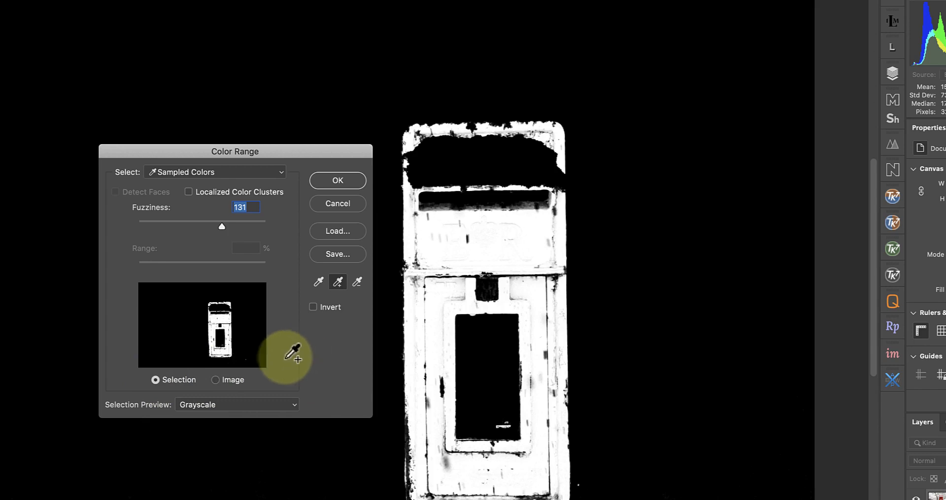
# Step: Accept the colour range as a selection and add a Hue/Saturation adjustment layer masked by it
pyautogui.click(355, 179)
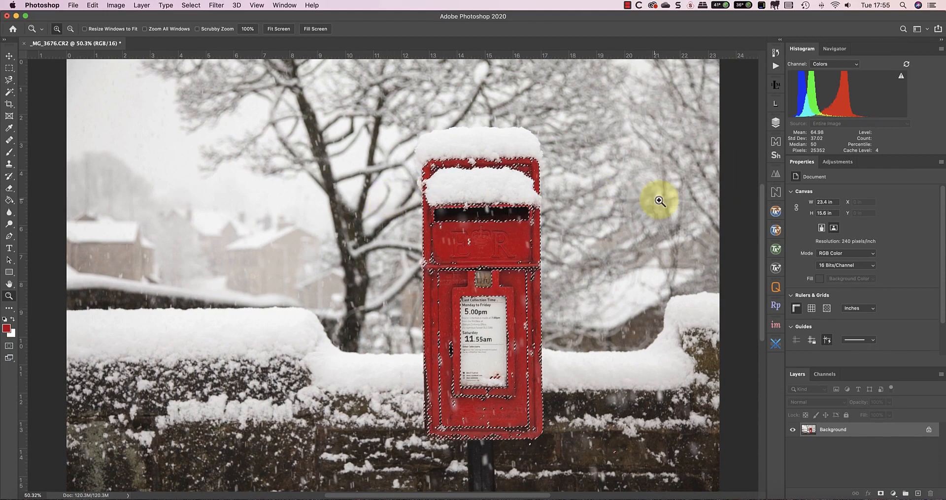
pyautogui.click(838, 164)
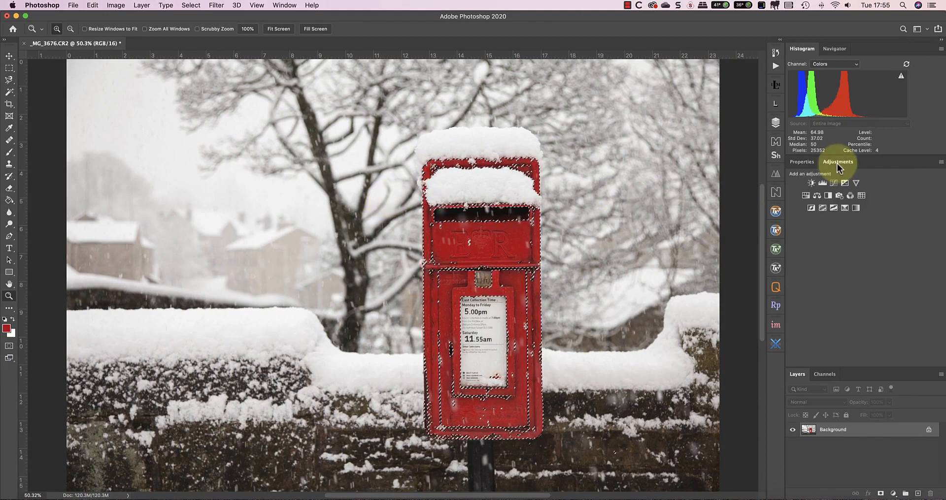
pyautogui.click(802, 196)
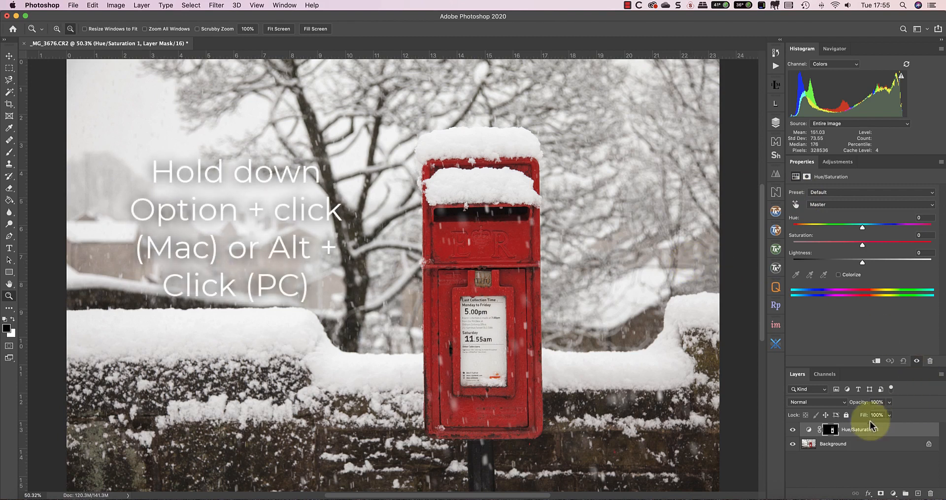
# Step: Inspect the adjustment layer's mask on its own, and set the layer's Hue to +116
pyautogui.keyDown('alt'); pyautogui.click(830, 431); pyautogui.keyUp('alt')
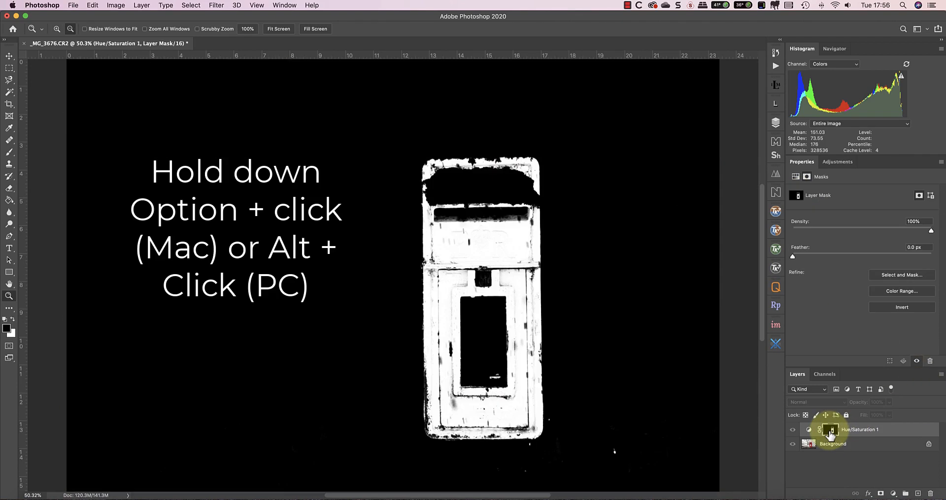
pyautogui.click(808, 432)
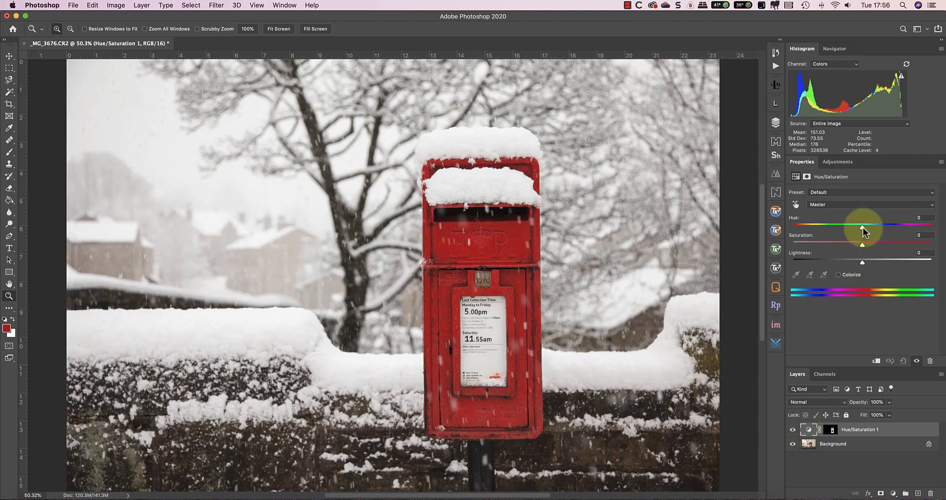
pyautogui.moveTo(863, 227); pyautogui.dragTo(915, 231)
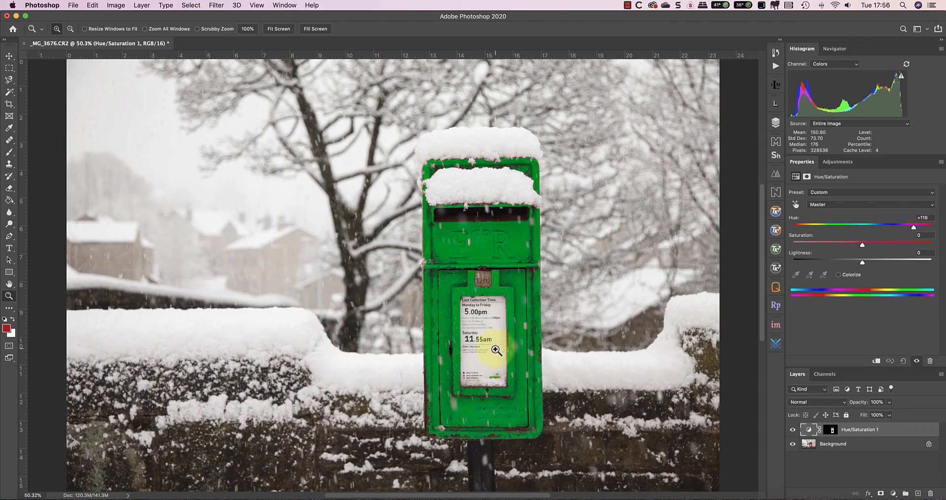
# Step: Paint black on the Hue/Saturation mask over the notice's logo to restore its red, and fit the whole photo on screen
pyautogui.click(497, 379)
pyautogui.click(498, 380)
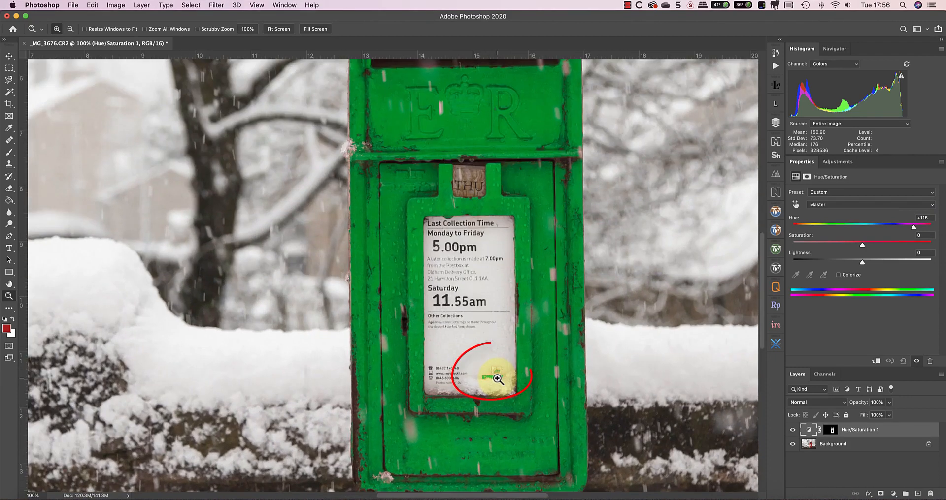
pyautogui.click(498, 379)
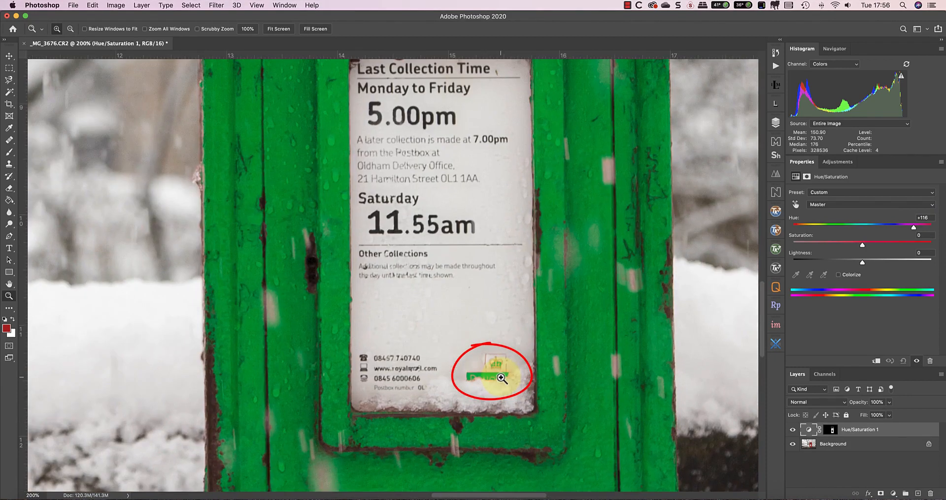
pyautogui.click(9, 153)
pyautogui.press('d')
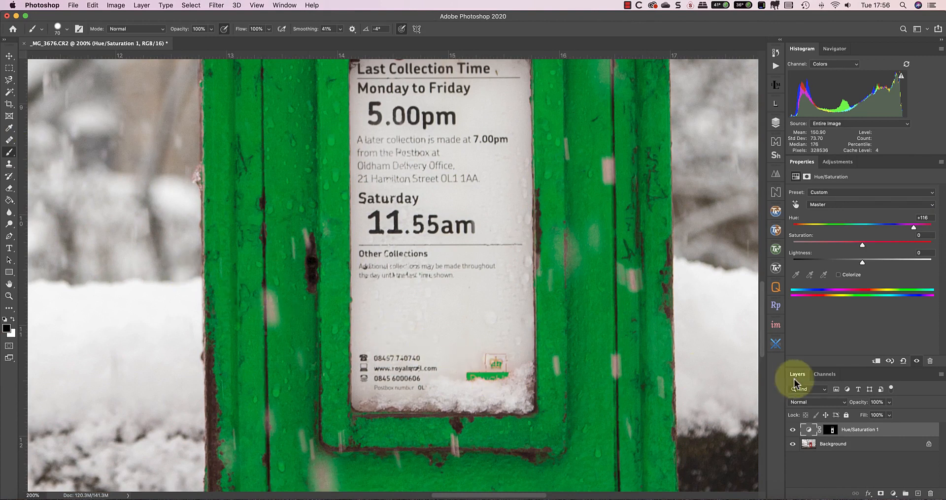
pyautogui.click(832, 431)
pyautogui.moveTo(470, 374)
pyautogui.mouseDown()
pyautogui.moveTo(506, 372)
pyautogui.moveTo(498, 363)
pyautogui.moveTo(490, 381)
pyautogui.moveTo(492, 363)
pyautogui.mouseUp()
pyautogui.click(9, 296)
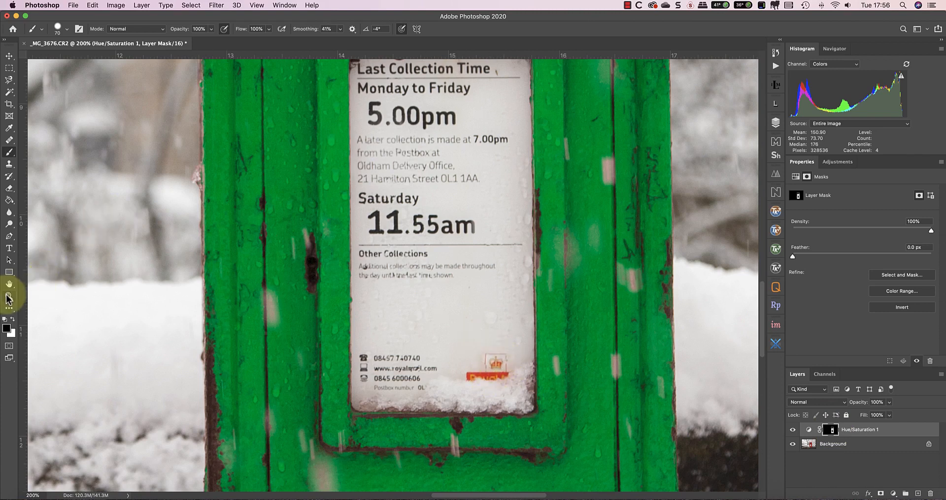
pyautogui.click(279, 29)
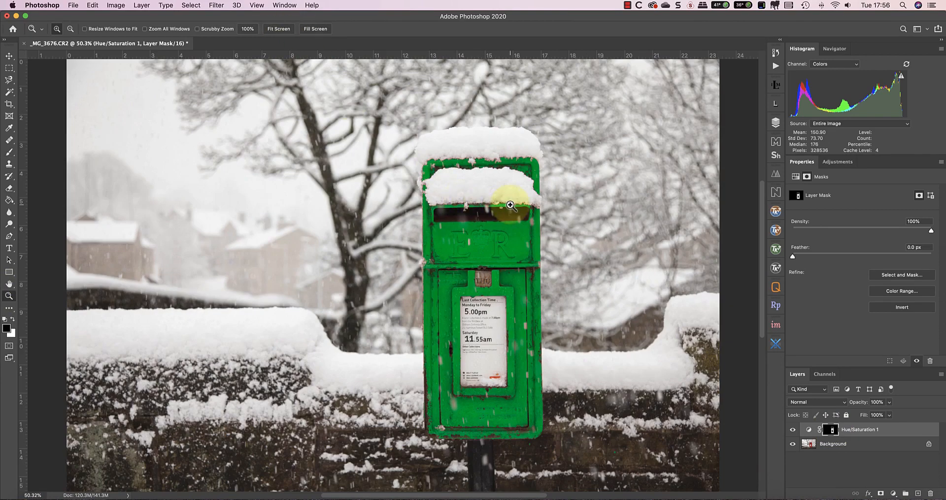